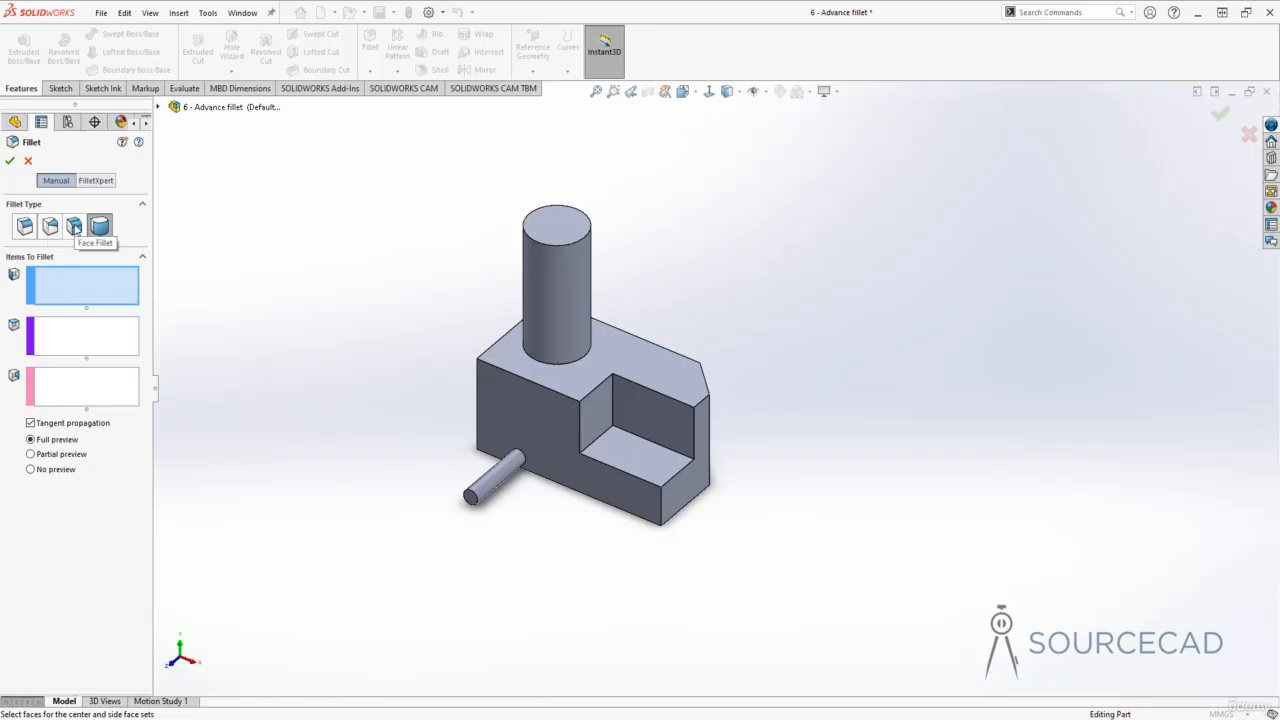
- Choose the Face Fillet type, pick the block's top face as face set 1 and the two adjoining end faces as face set 2
left_click(75, 227)
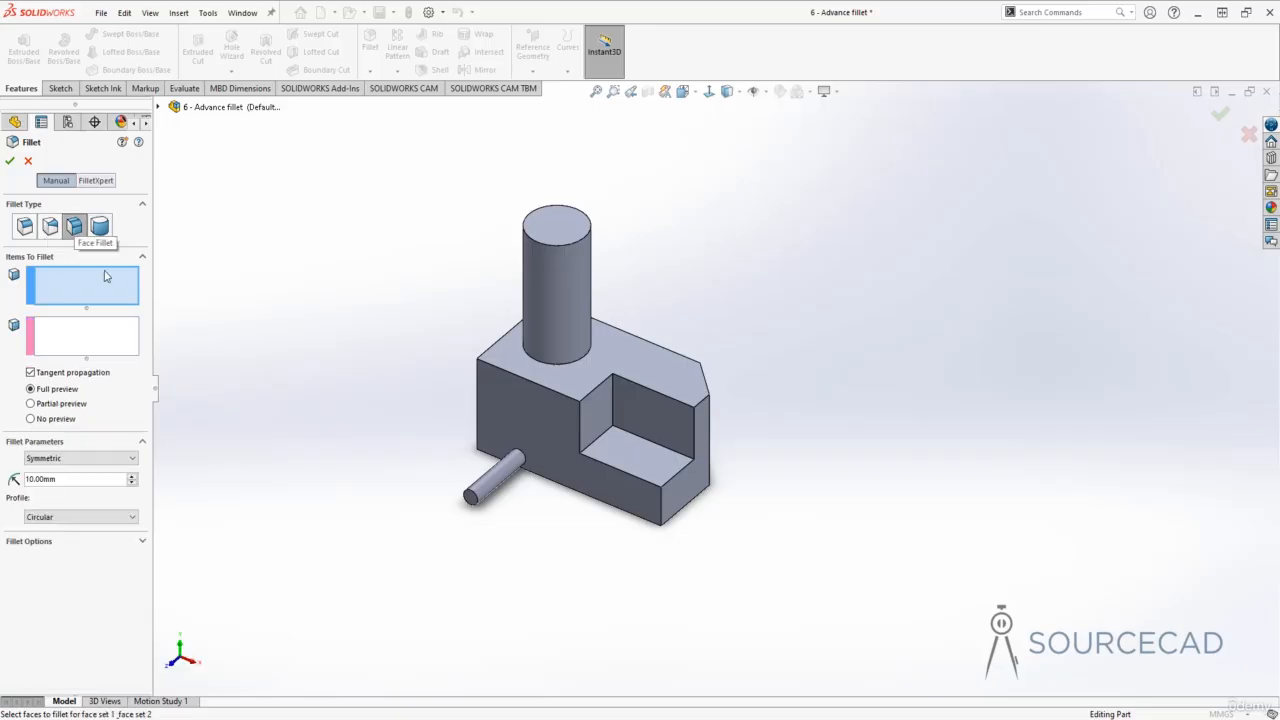
mouse_move(403, 337)
middle_mouse_down()
mouse_move(803, 331)
mouse_move(660, 389)
mouse_move(614, 387)
middle_mouse_up()
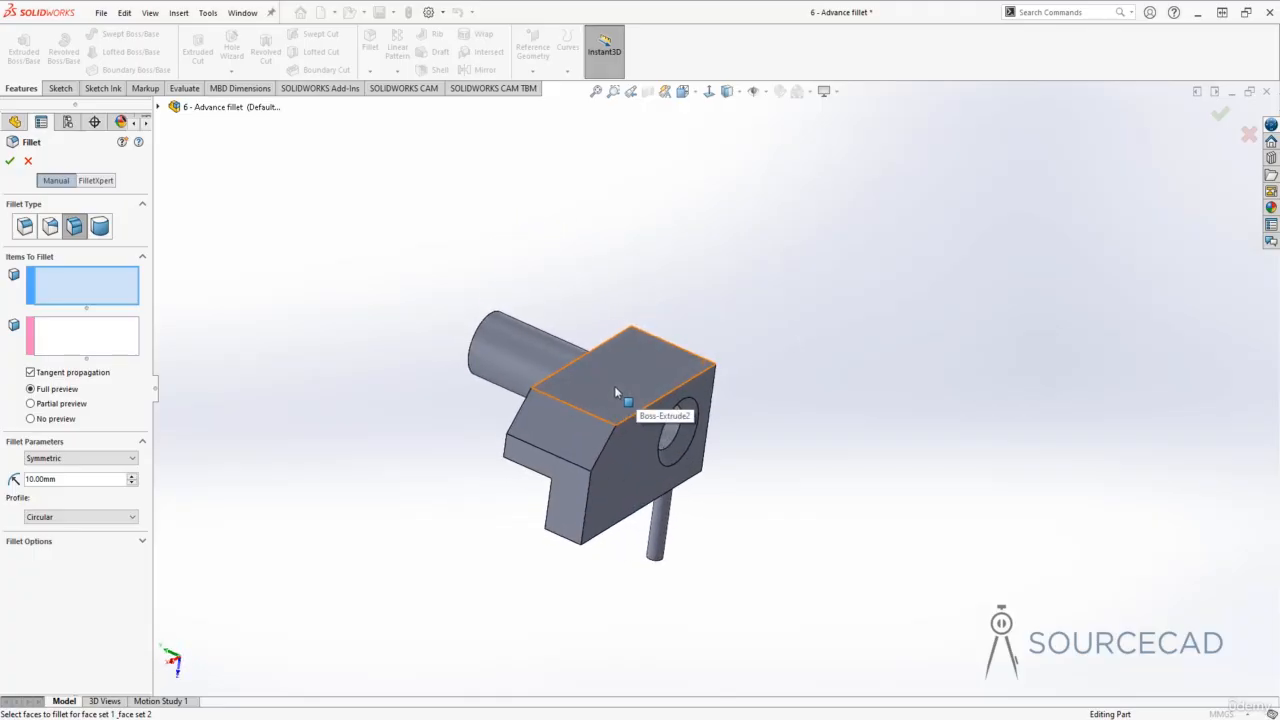
left_click(614, 386)
left_click(83, 342)
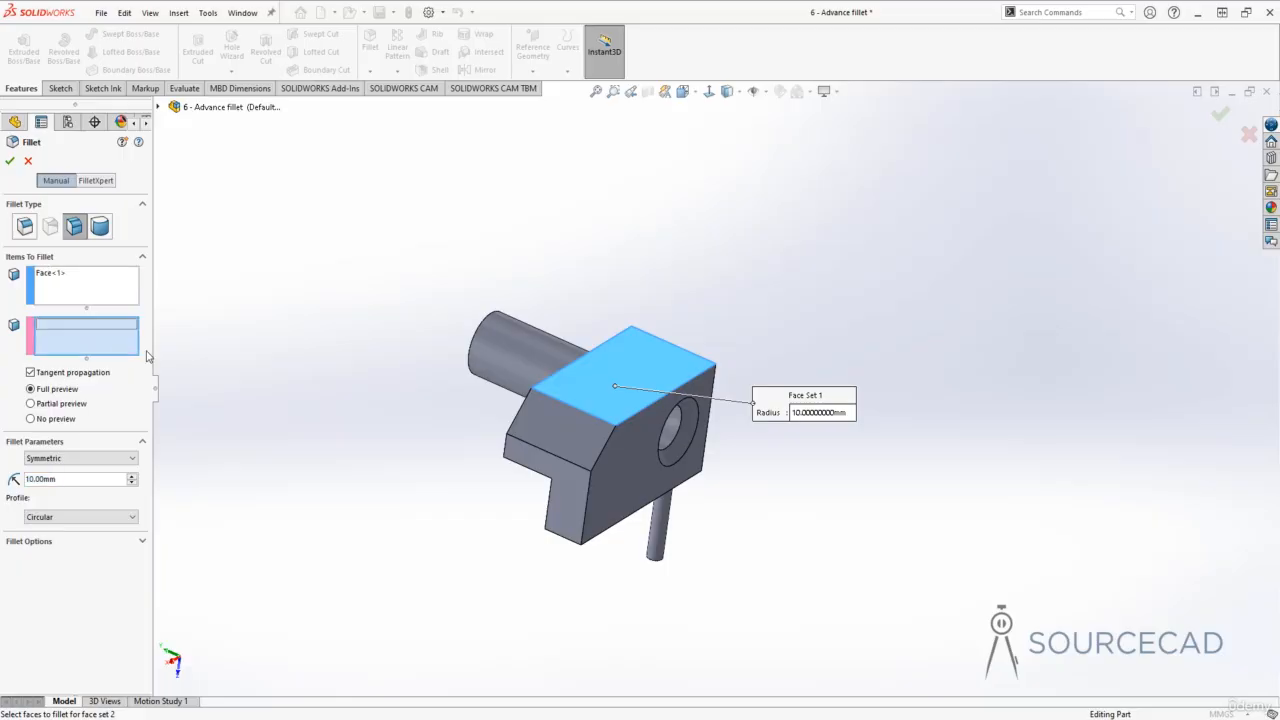
left_click(560, 428)
left_click(555, 490)
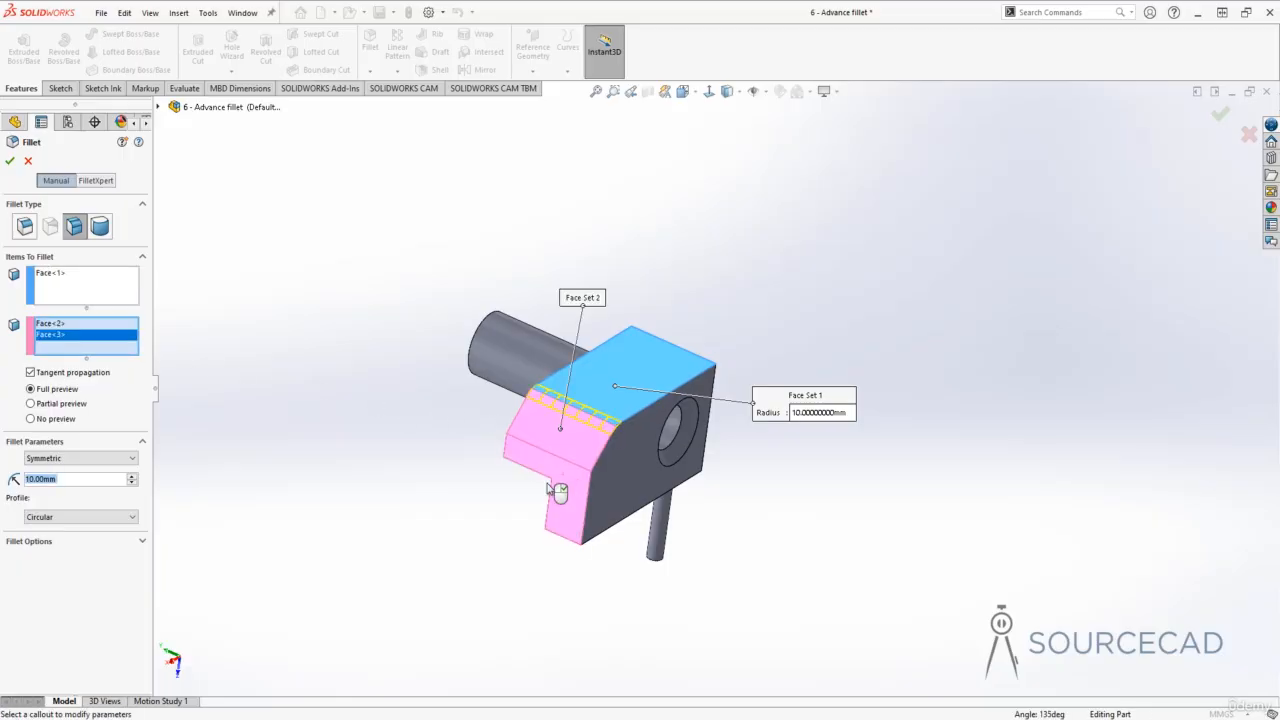
- Set the face fillet radius to 20 mm and apply the fillet
middle_click_drag(408, 489, 615, 363)
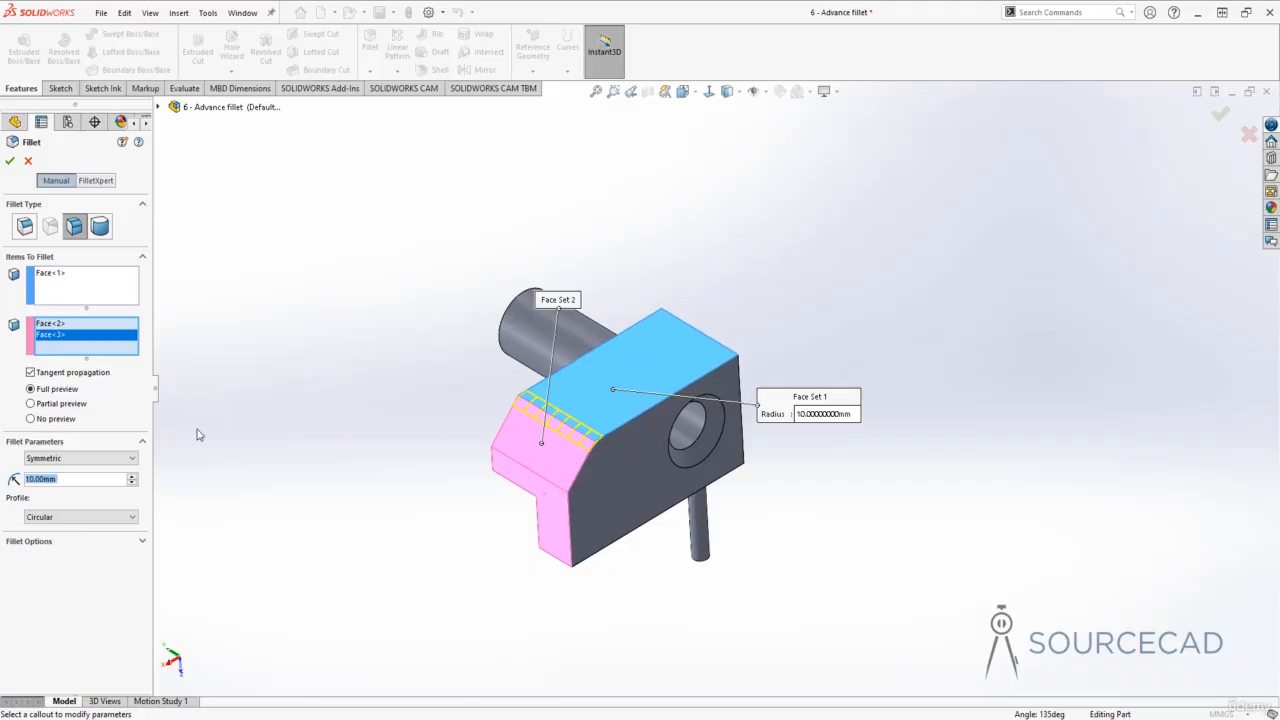
left_click(133, 478)
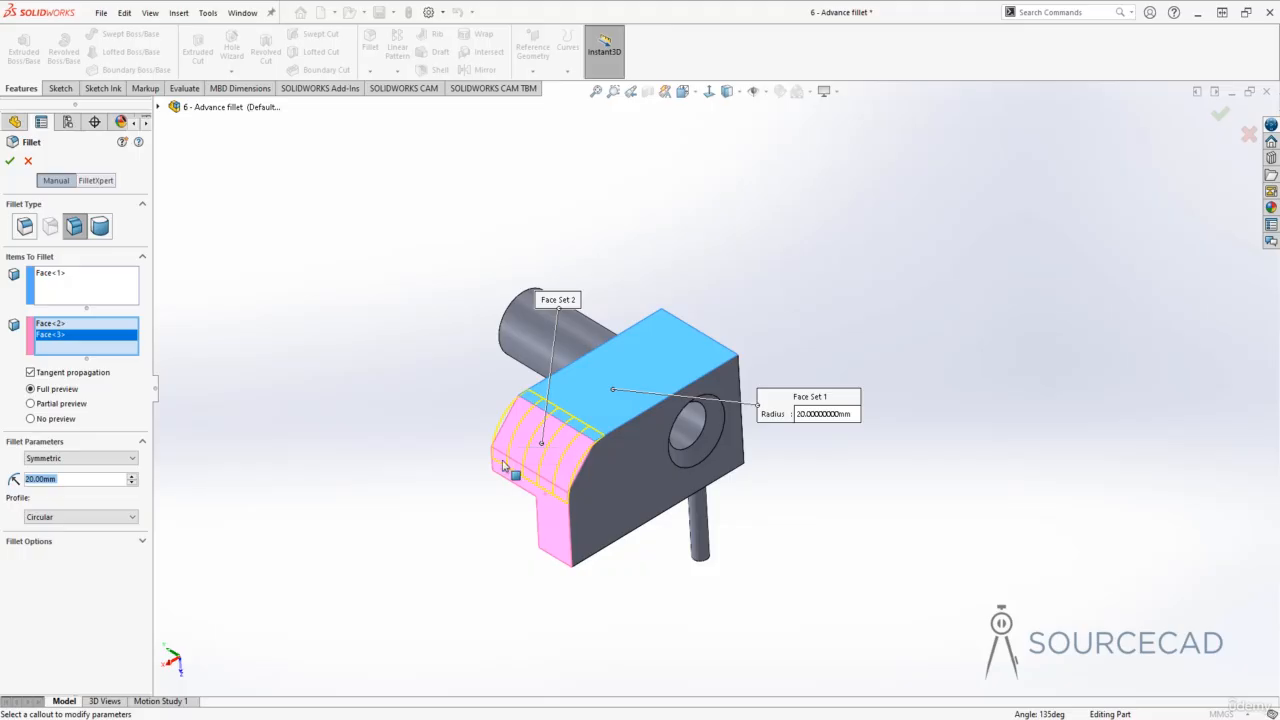
middle_click_drag(505, 475, 594, 458)
scroll(573, 482, "down", 3)
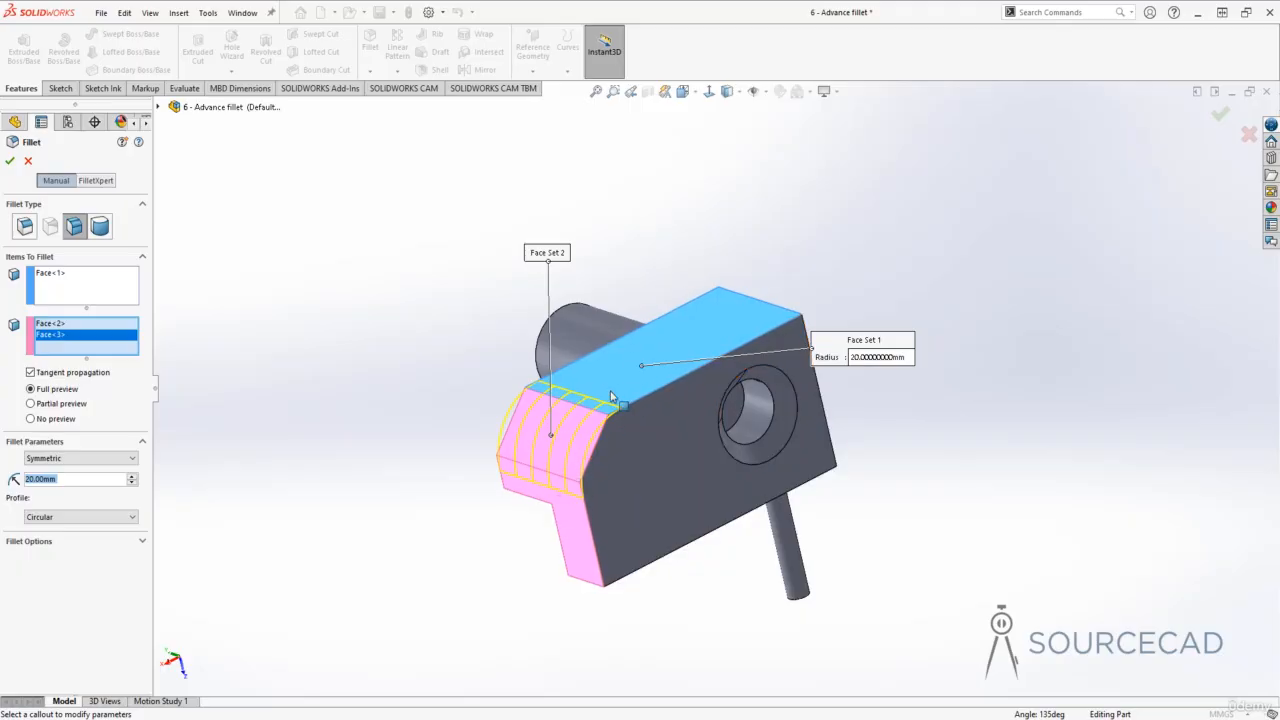
left_click(9, 160)
- Apply a Full Round Fillet across the block's top, using its front and back faces as side faces and the top as center face
left_click(400, 378)
middle_click_drag(400, 378, 400, 378)
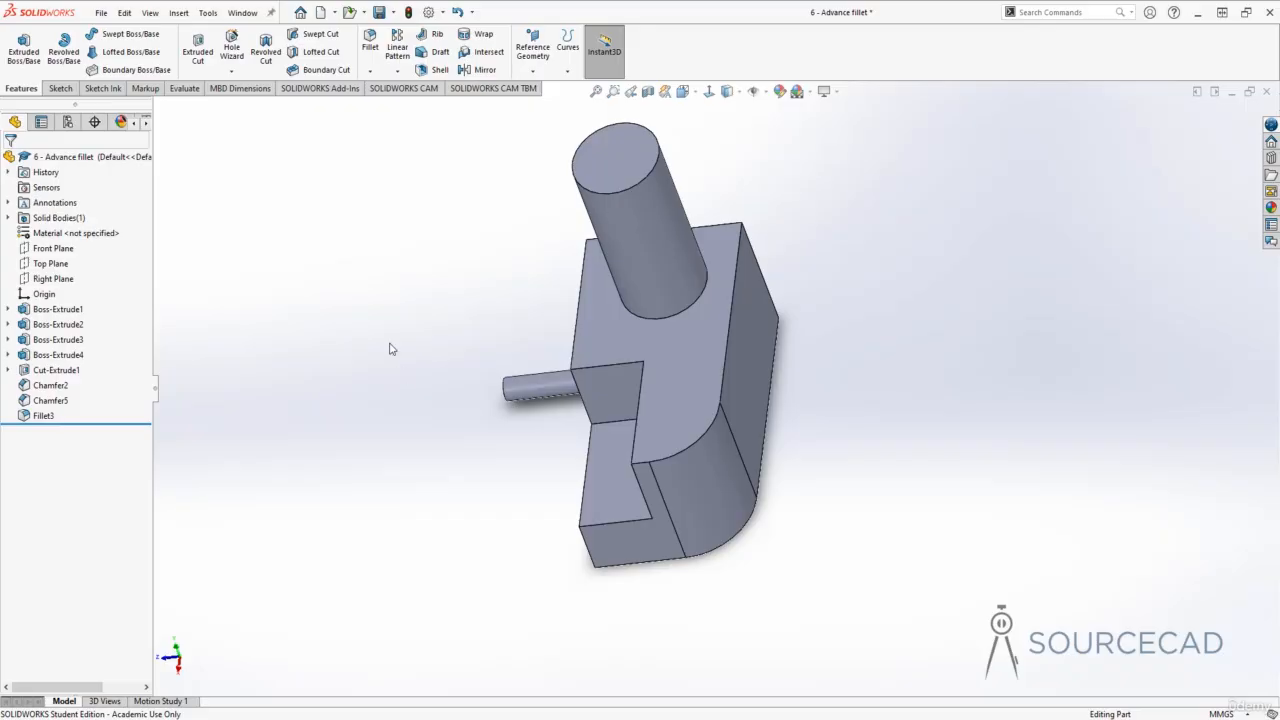
middle_click_drag(391, 348, 527, 403)
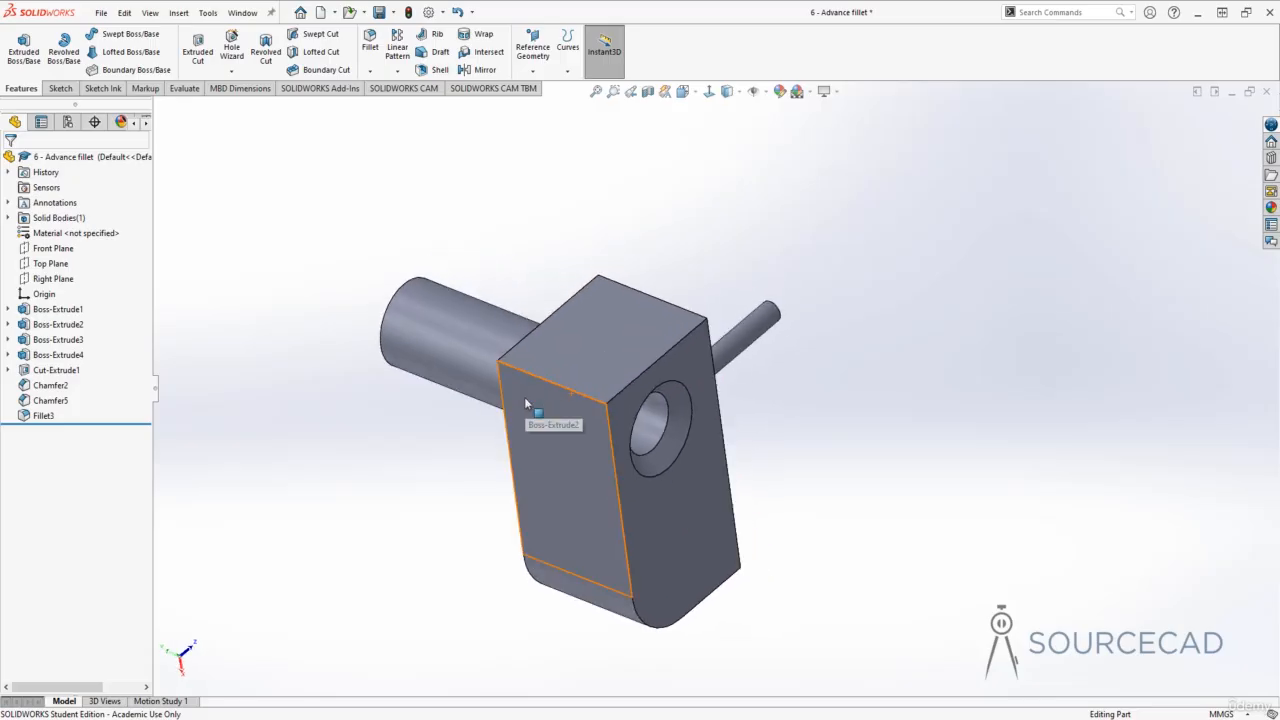
left_click(370, 42)
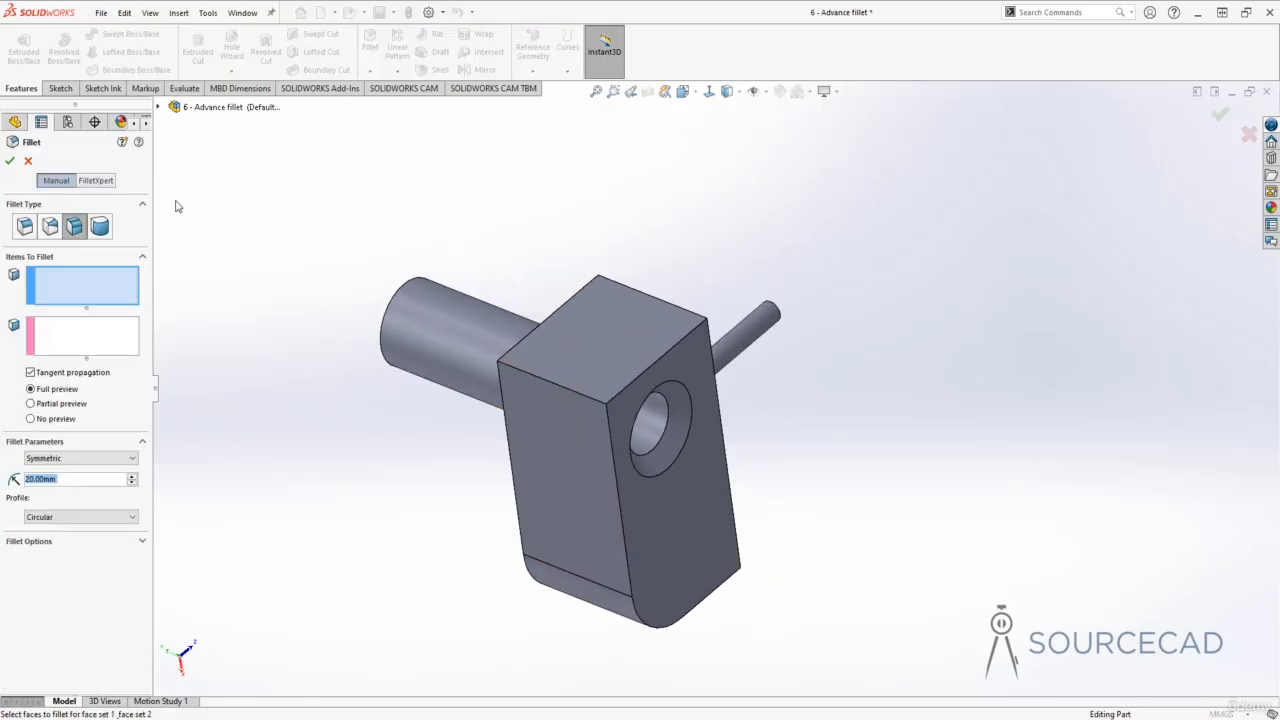
left_click(101, 227)
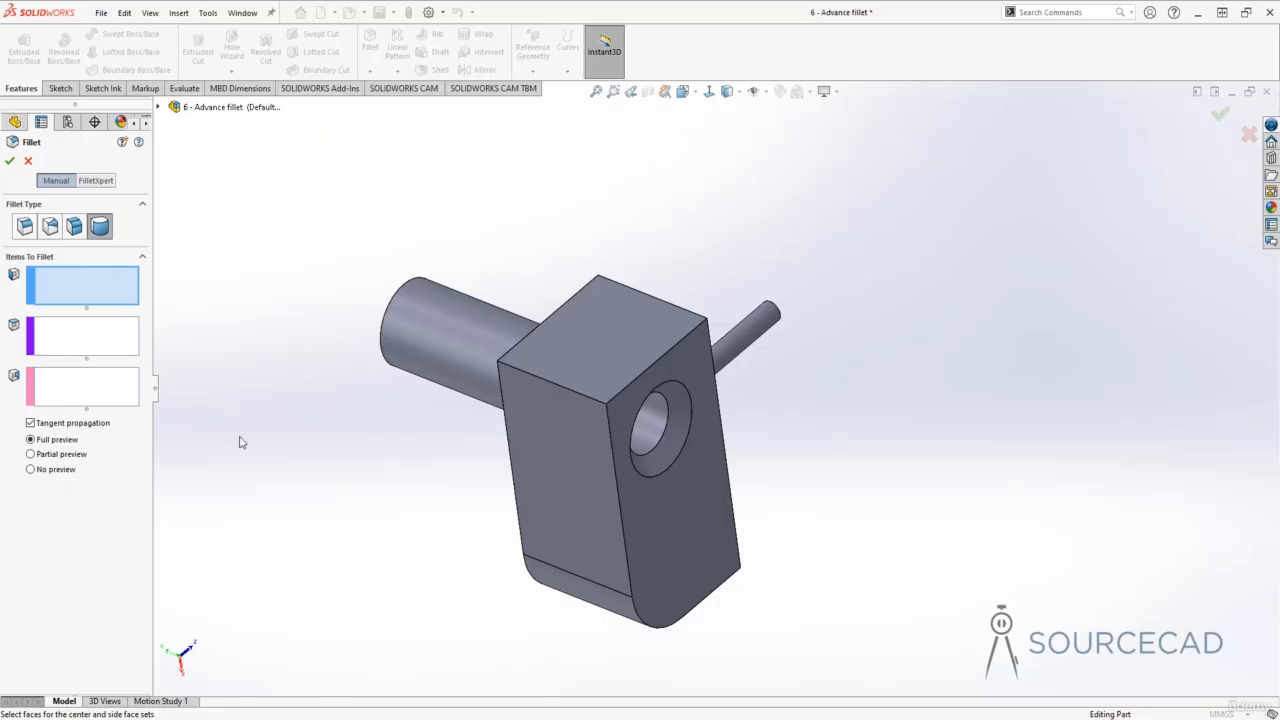
left_click(558, 451)
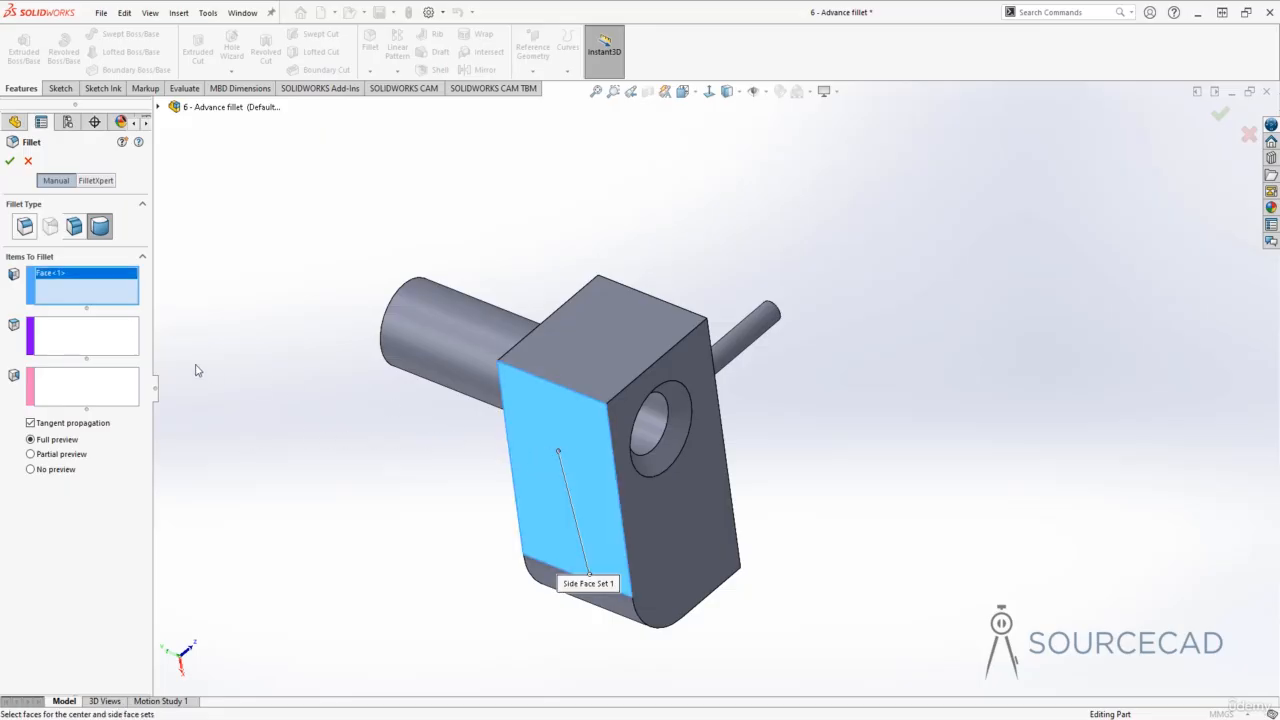
left_click(97, 345)
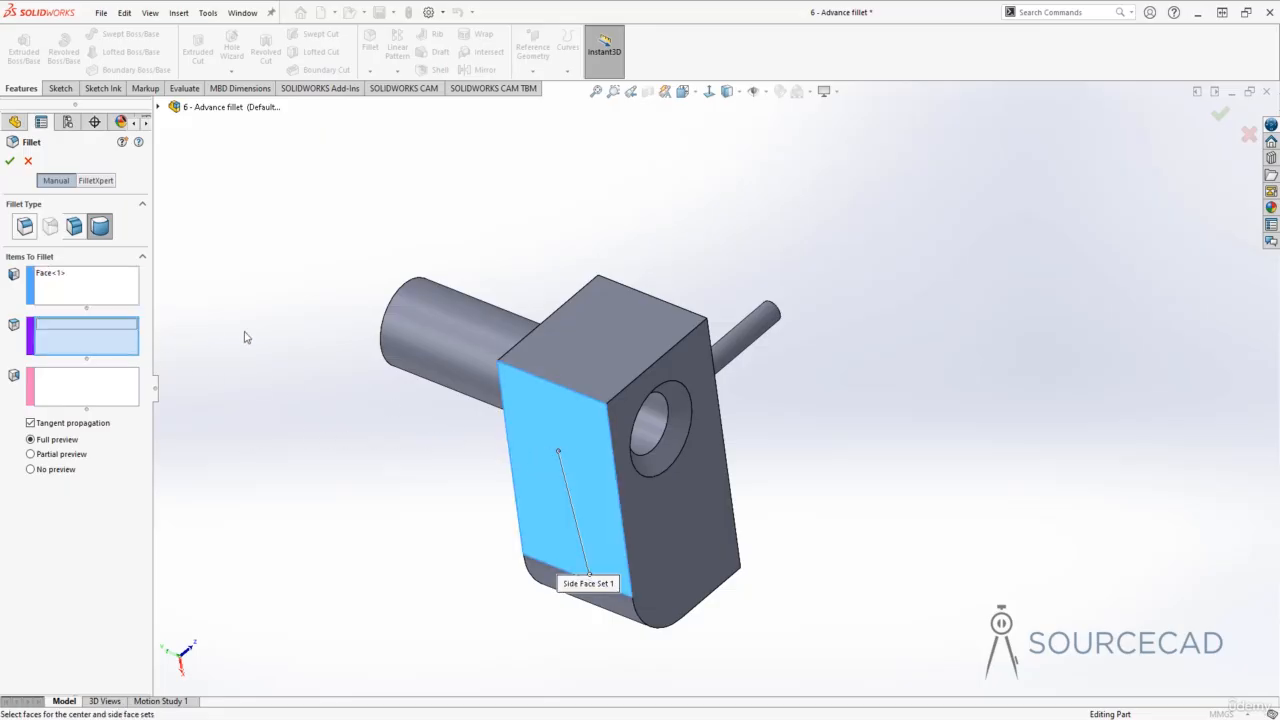
left_click(594, 350)
middle_click_drag(394, 374, 609, 374)
left_click(690, 345)
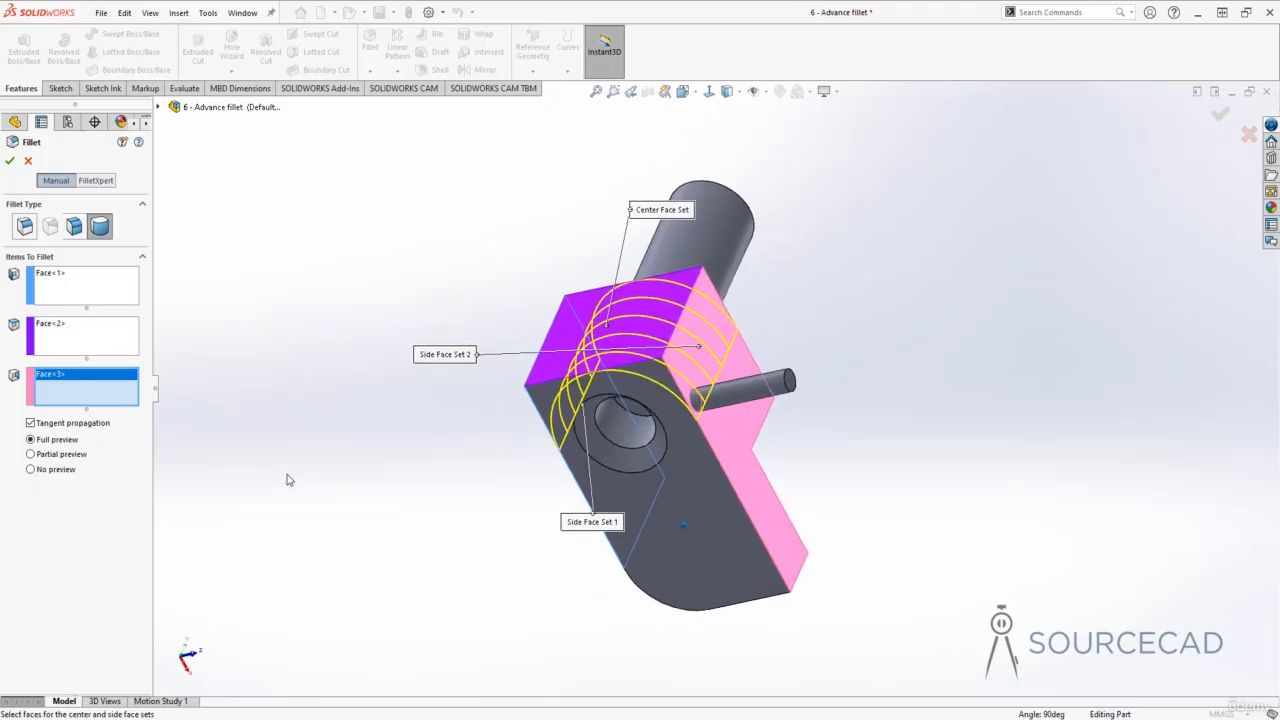
middle_click_drag(287, 480, 763, 437)
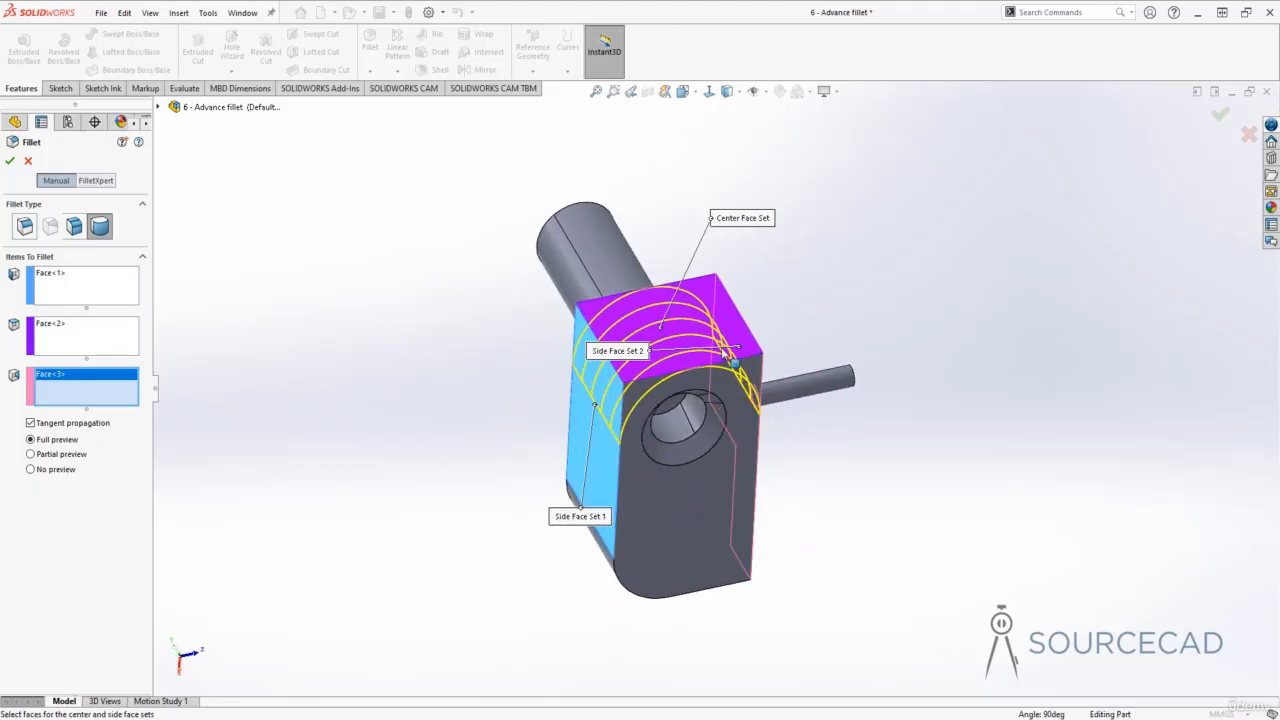
left_click(10, 161)
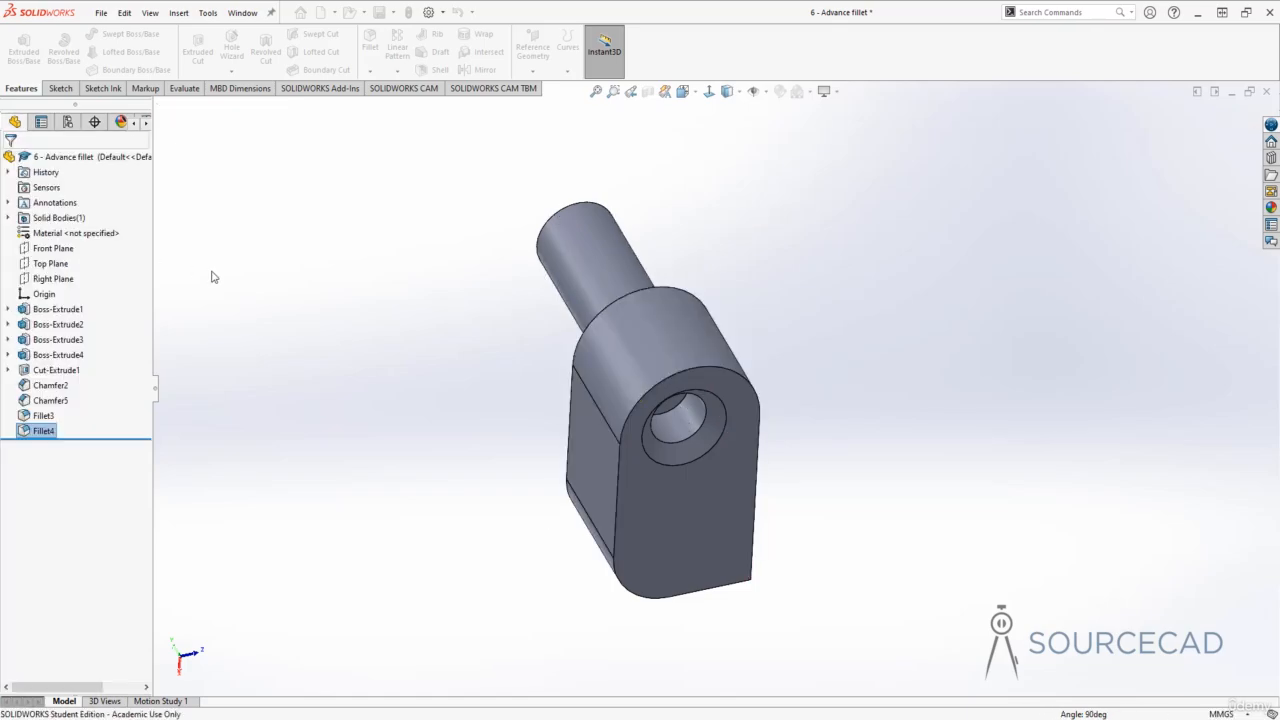
- Undo the full round fillet
middle_click_drag(534, 532, 770, 380)
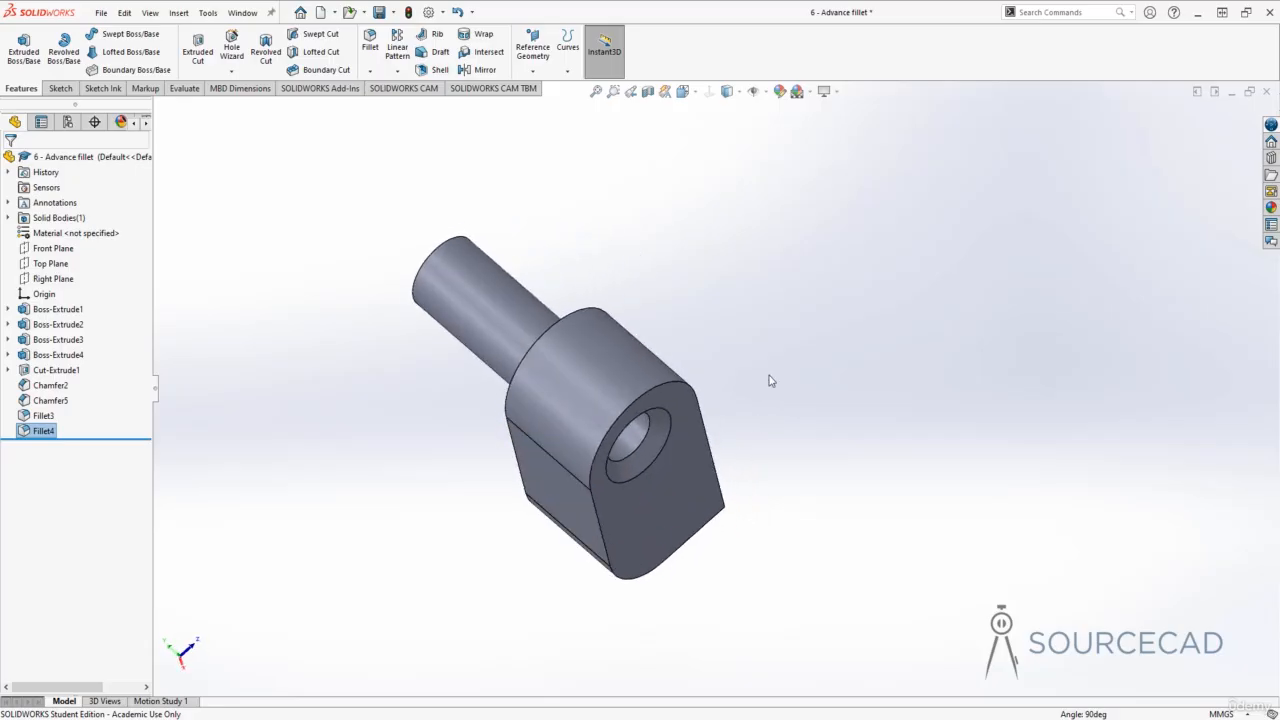
key("ctrl+z")
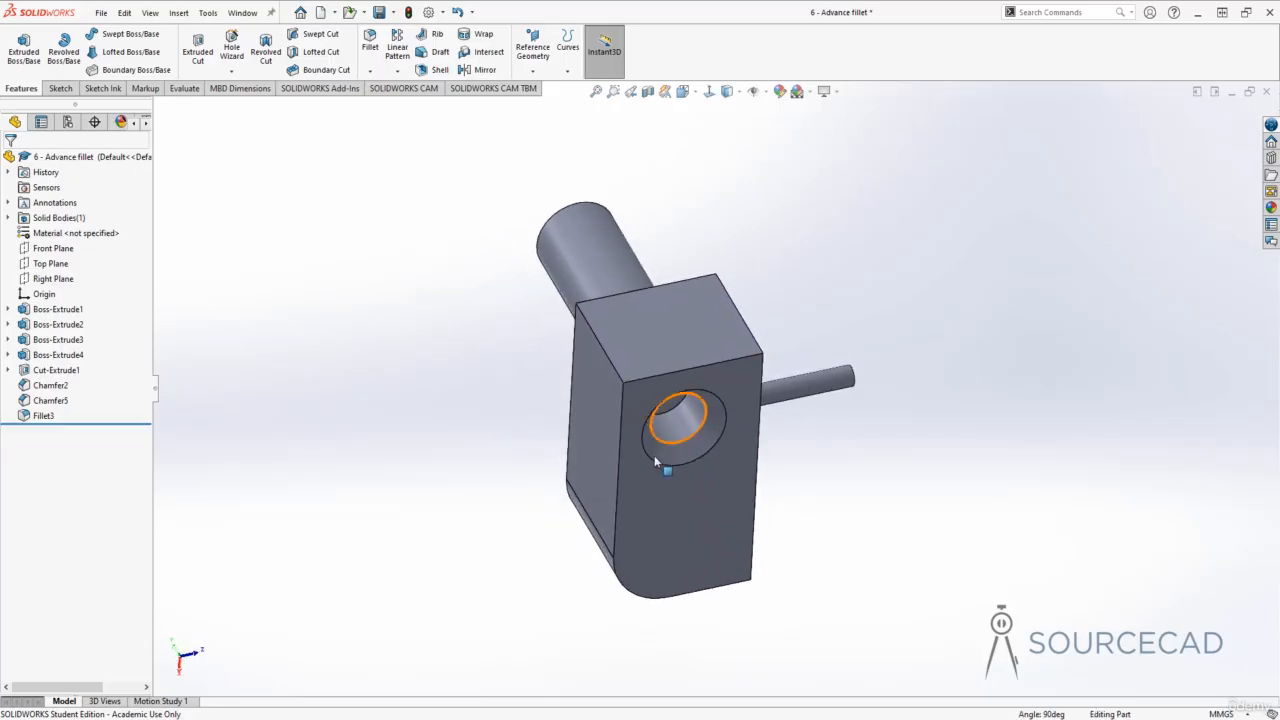
- Add a Full Round Fillet on the hole's chamfer, with the top face and the hole's bore as side face sets
middle_click_drag(848, 454, 778, 403)
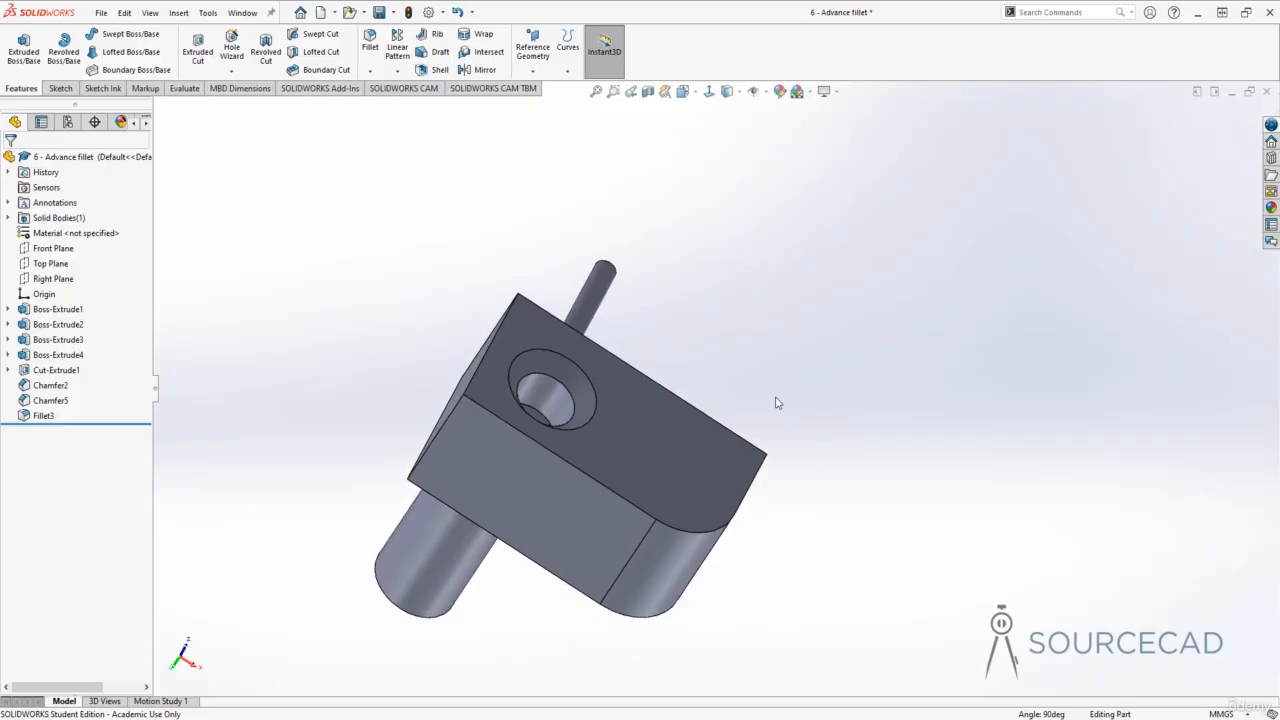
middle_click_drag(676, 376, 543, 401)
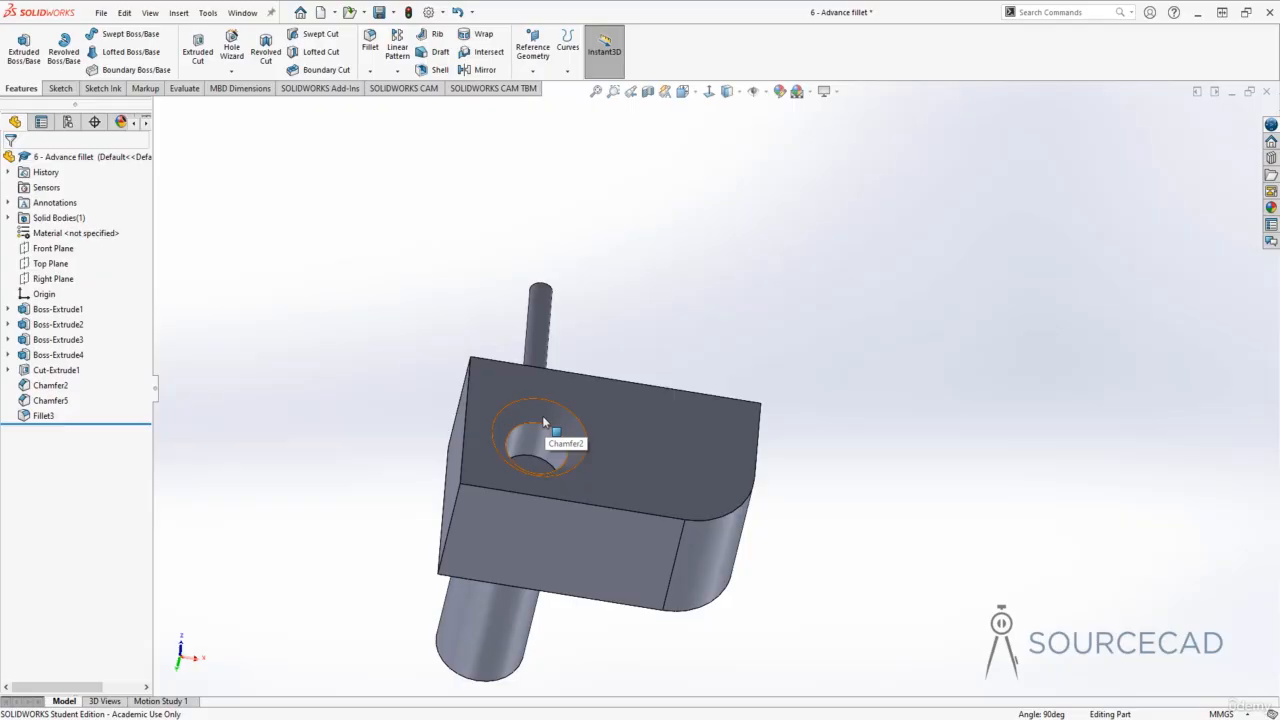
middle_click_drag(542, 415, 548, 482)
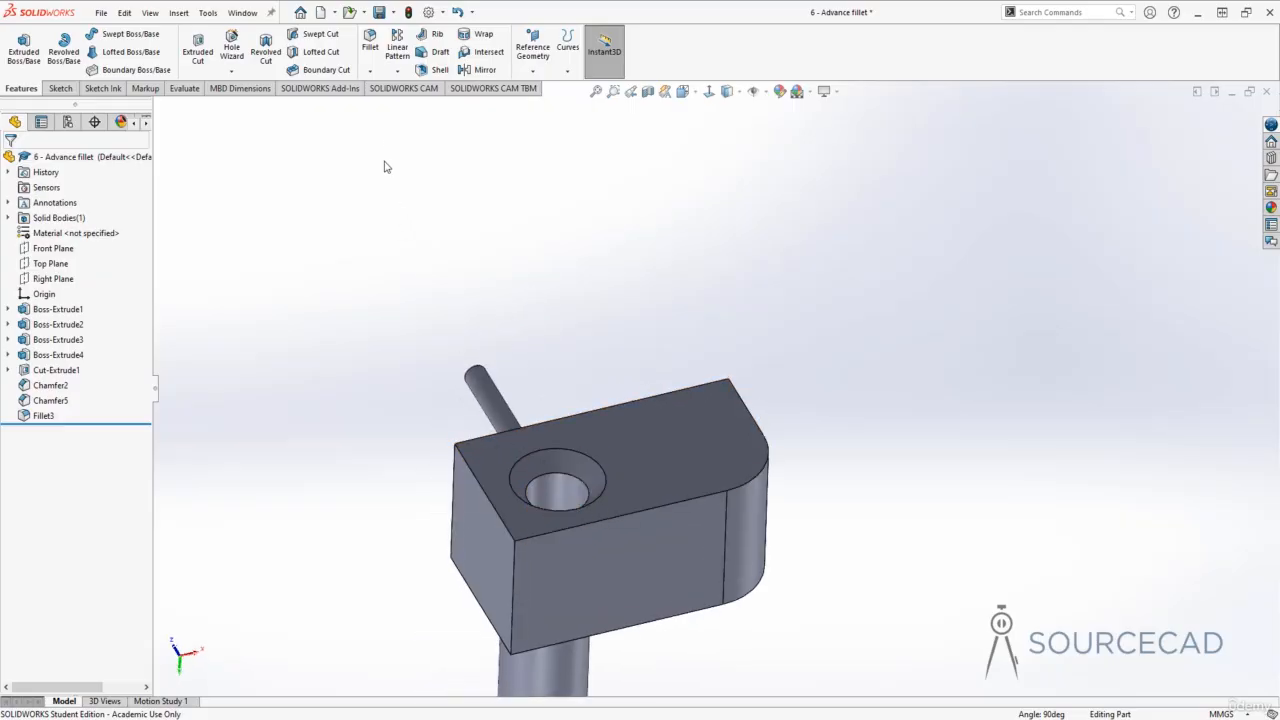
left_click(370, 42)
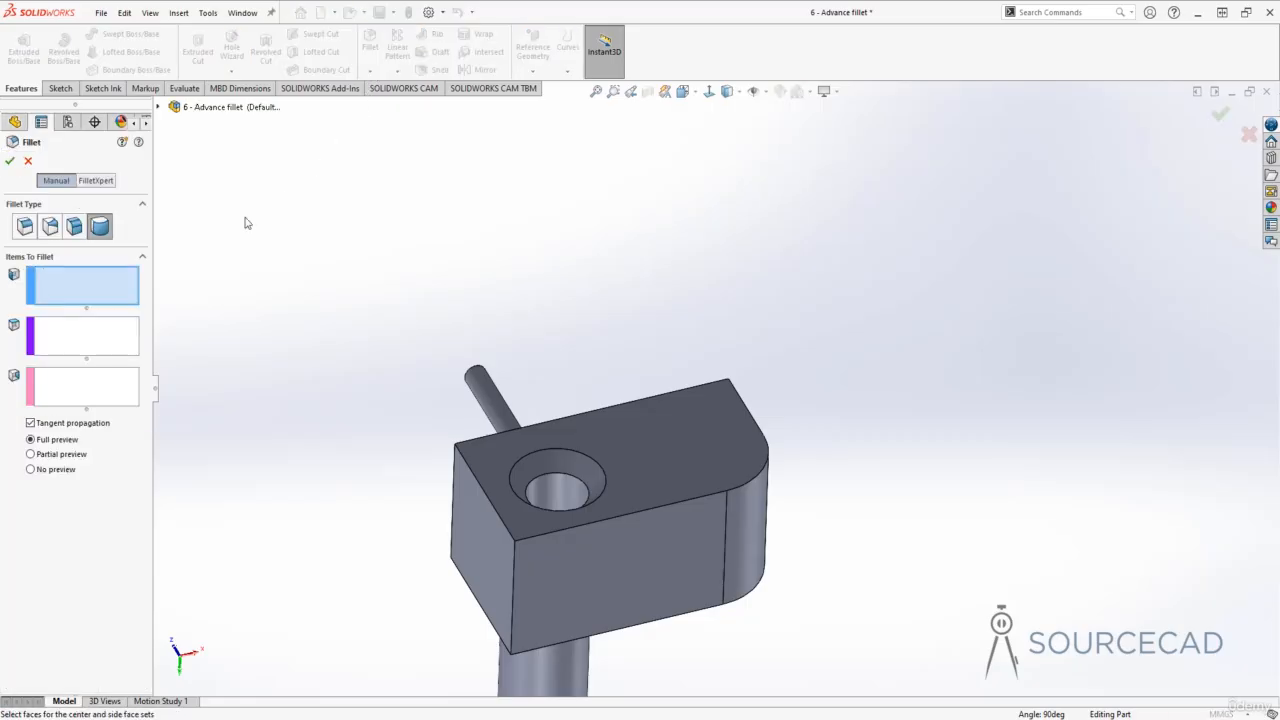
left_click(488, 449)
left_click(110, 351)
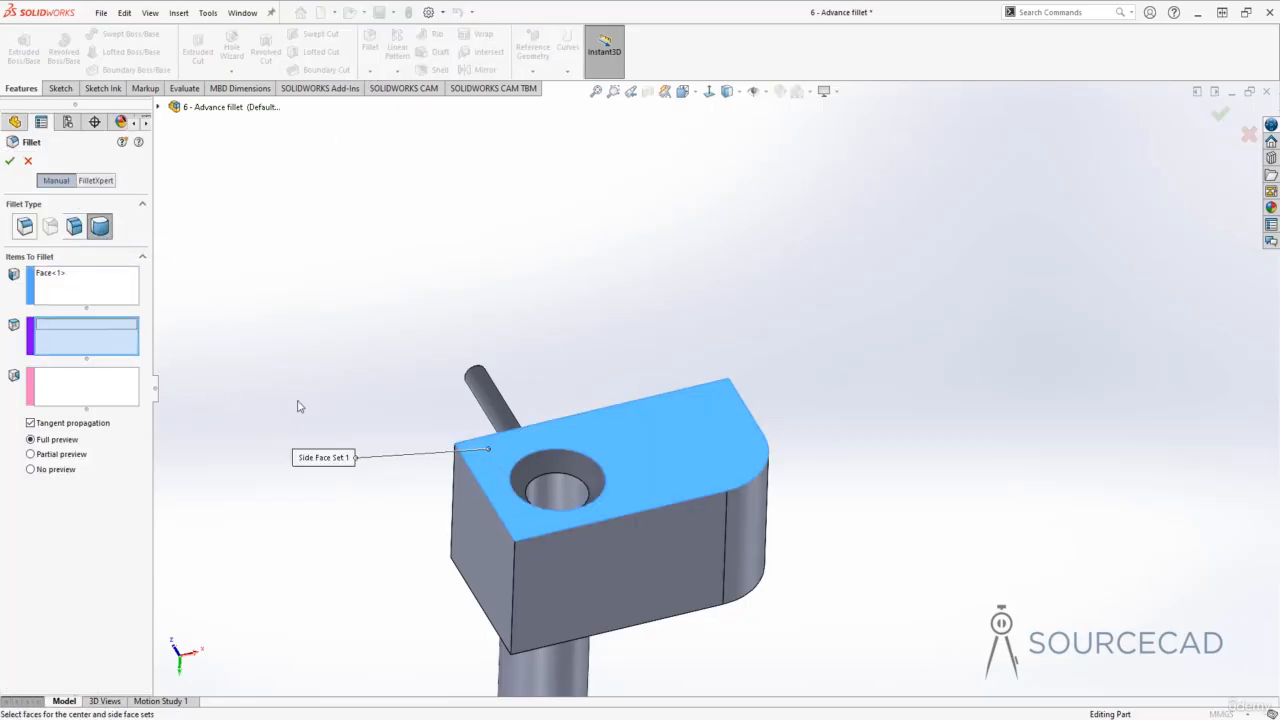
left_click(562, 461)
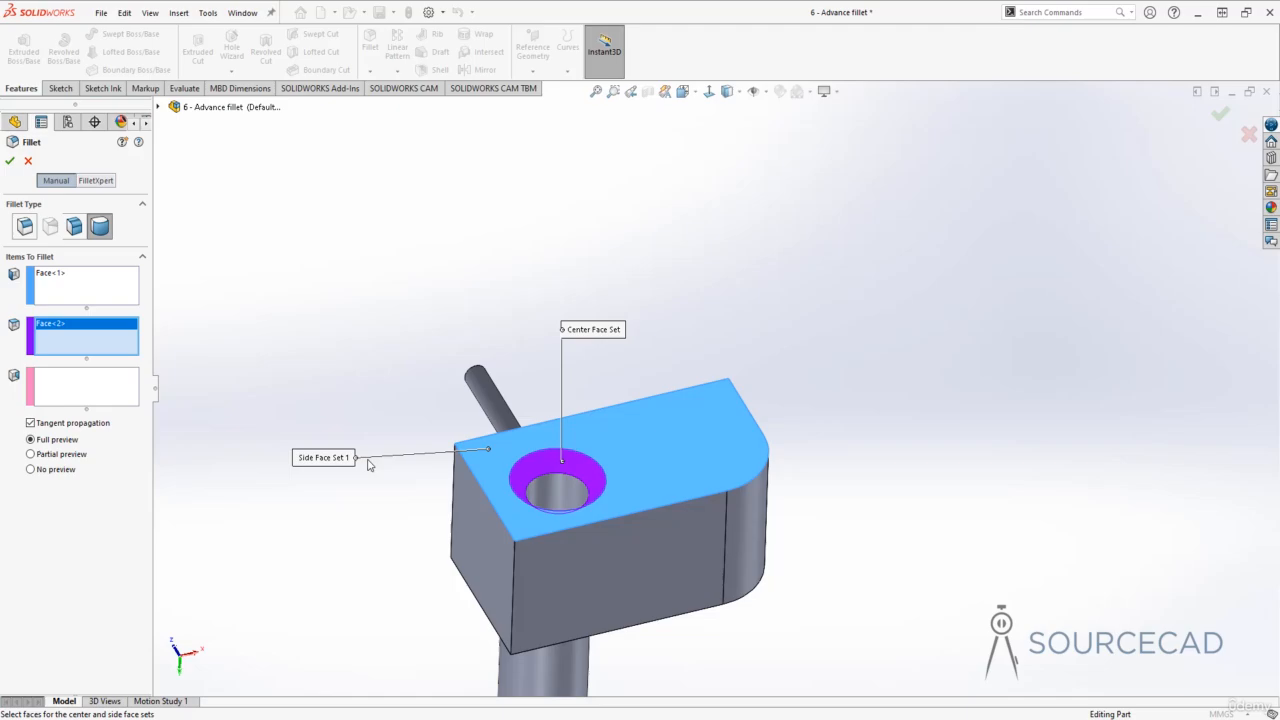
left_click(115, 388)
left_click(555, 486)
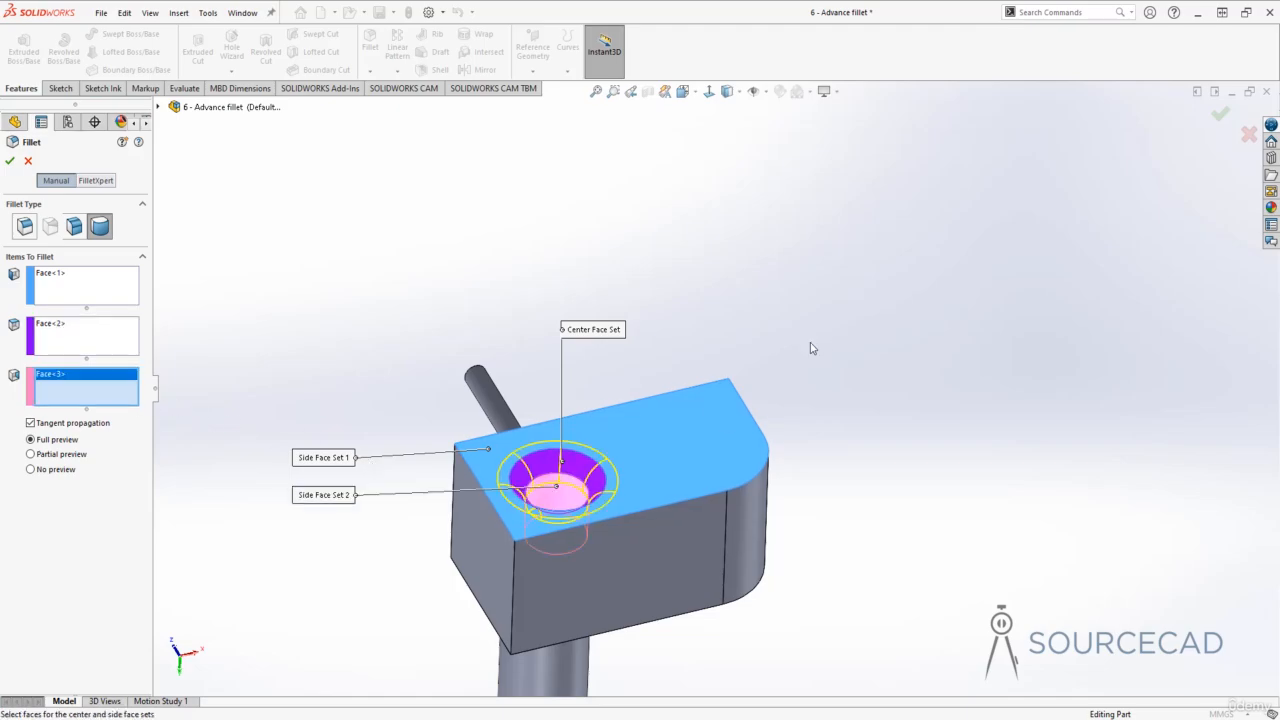
left_click(10, 161)
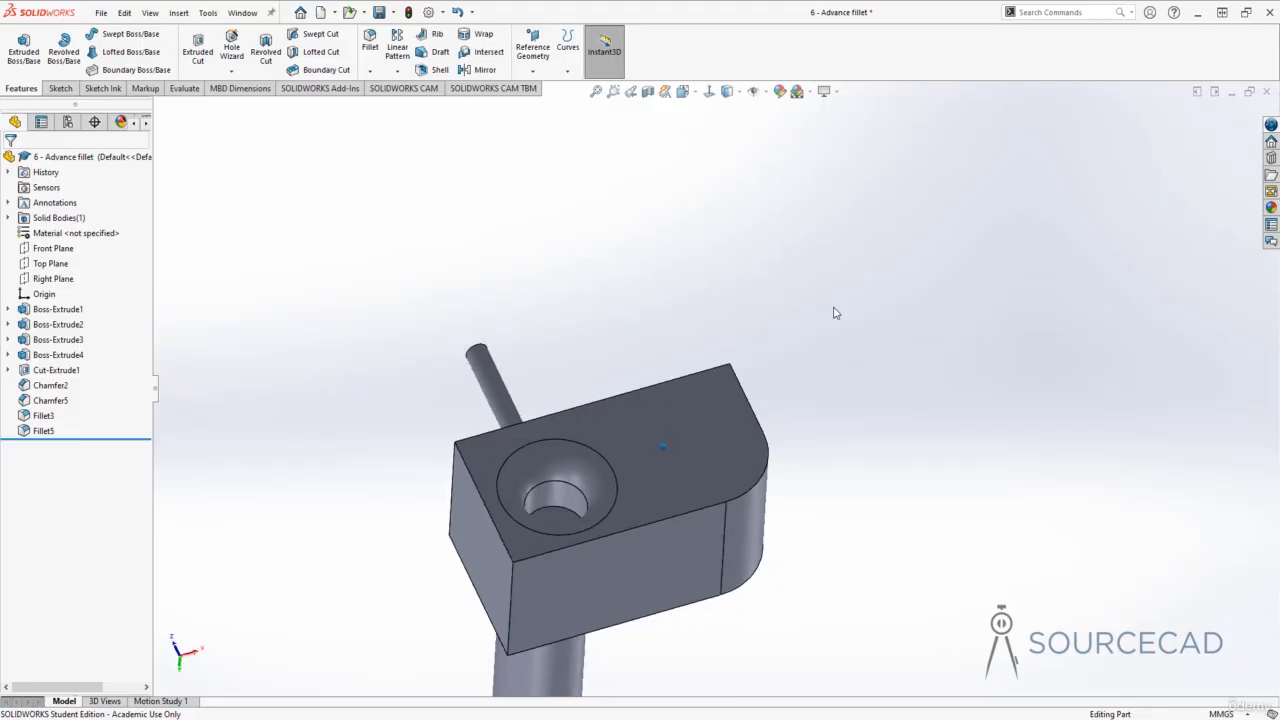
- Start a Constant Size Fillet on the top edge running past the vertical pin and set its radius to 10 mm
middle_click_drag(834, 308, 573, 412)
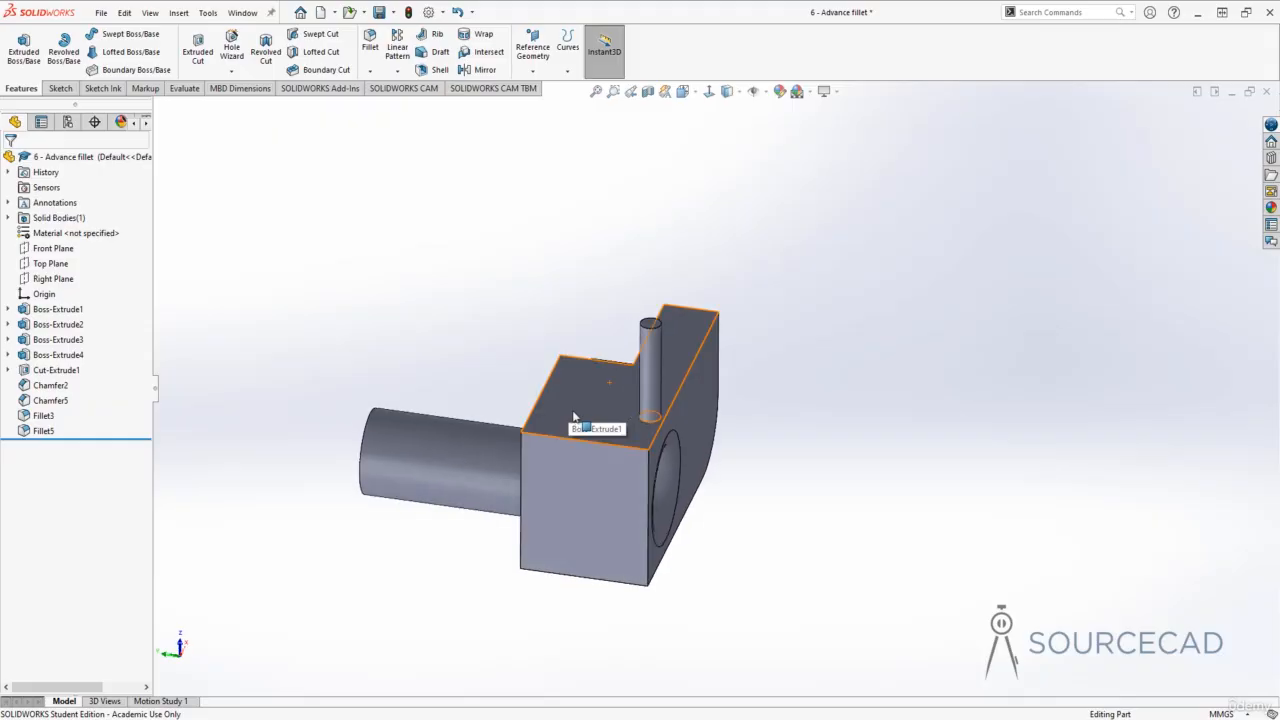
left_click(370, 45)
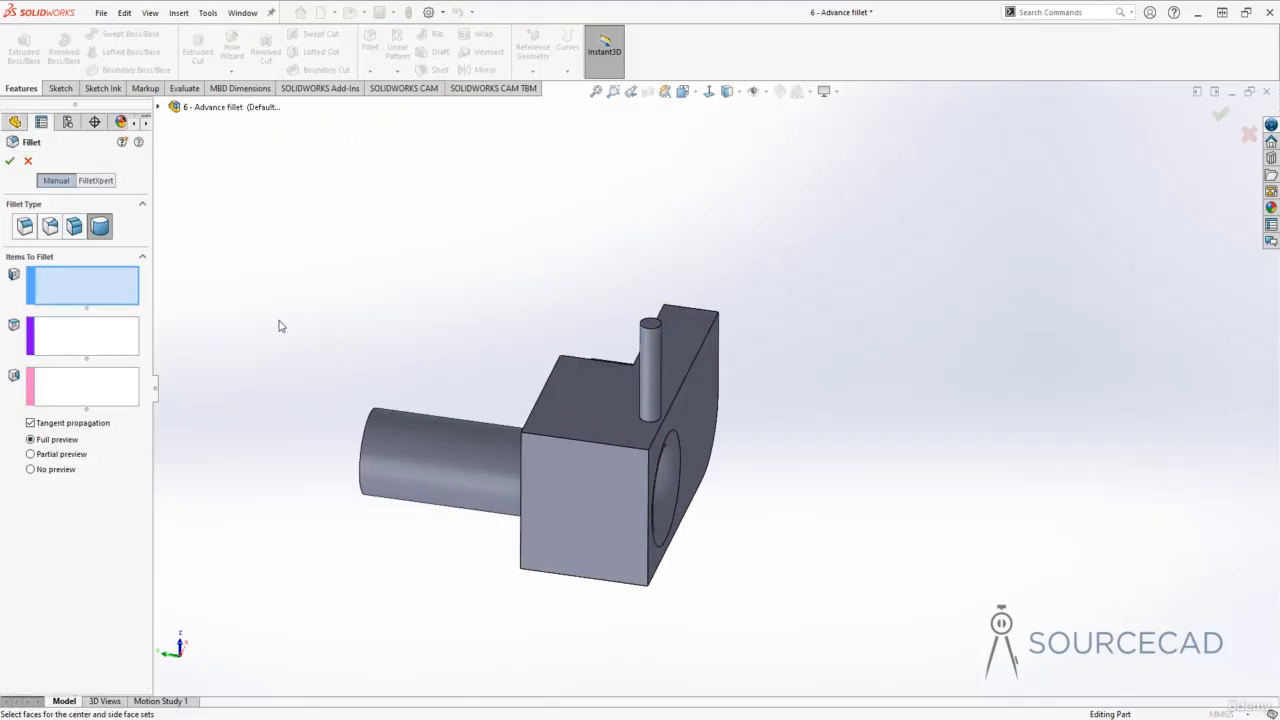
left_click(25, 227)
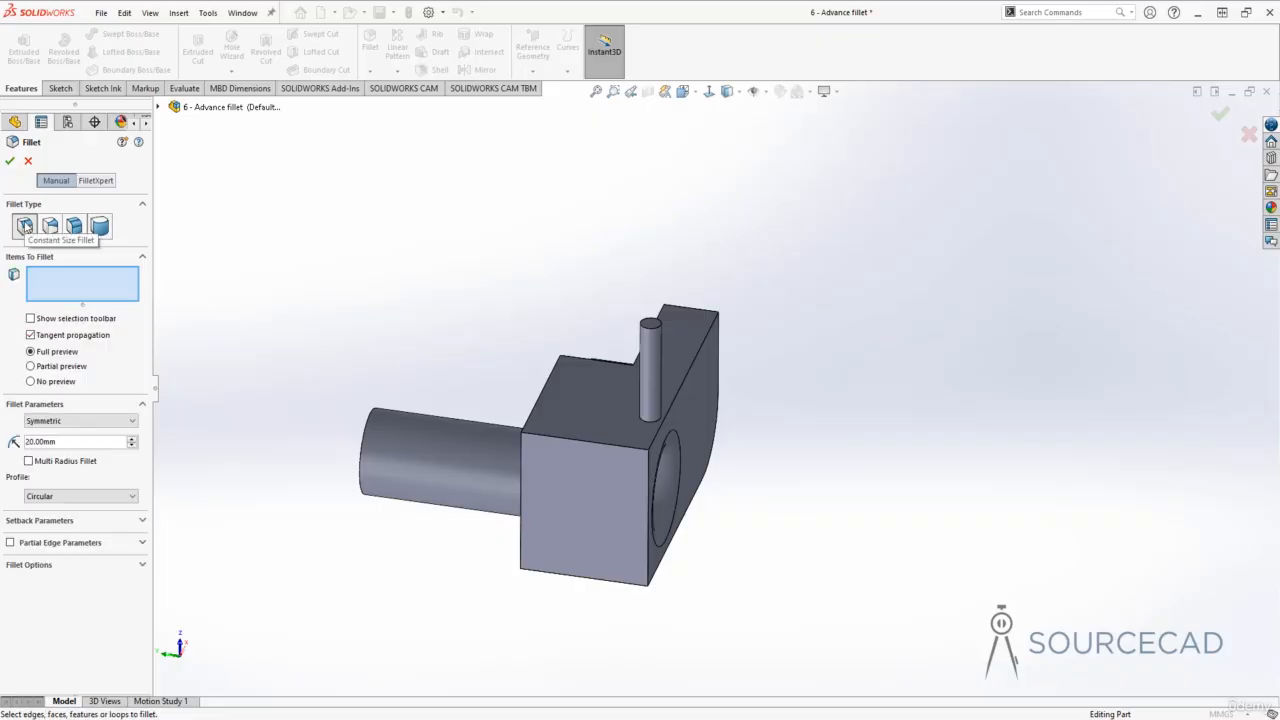
left_click(685, 386)
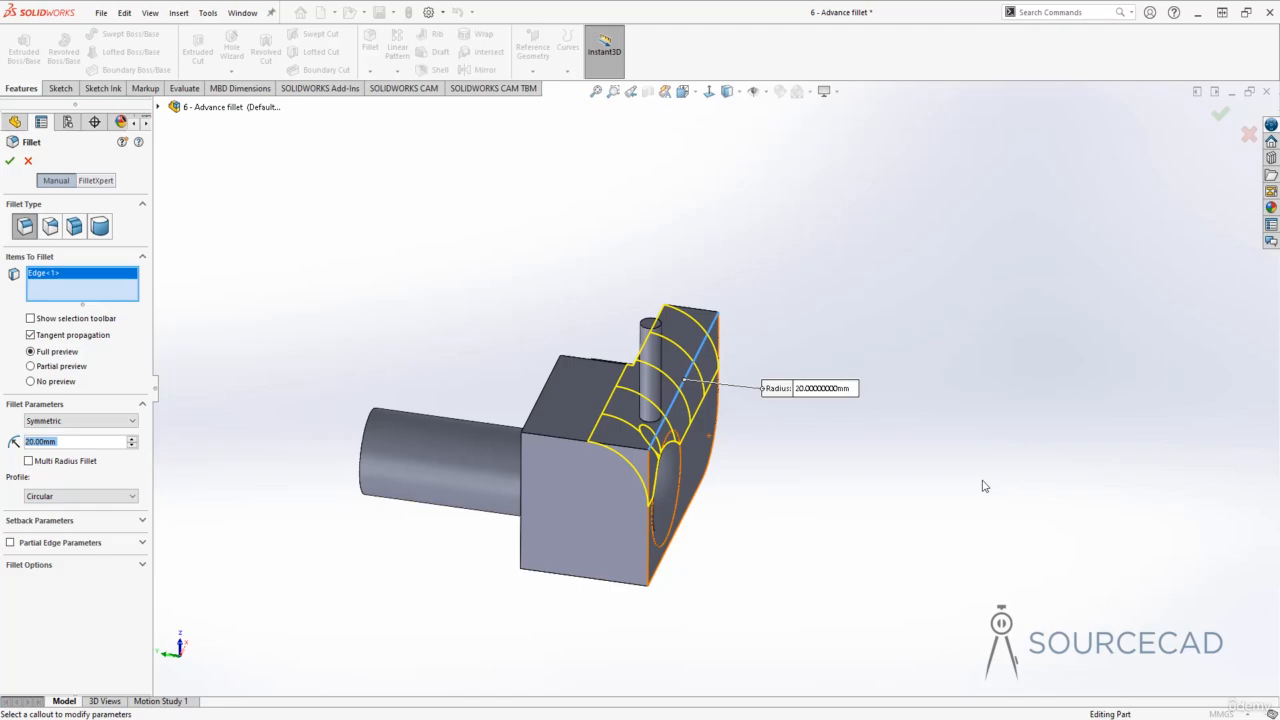
type("10")
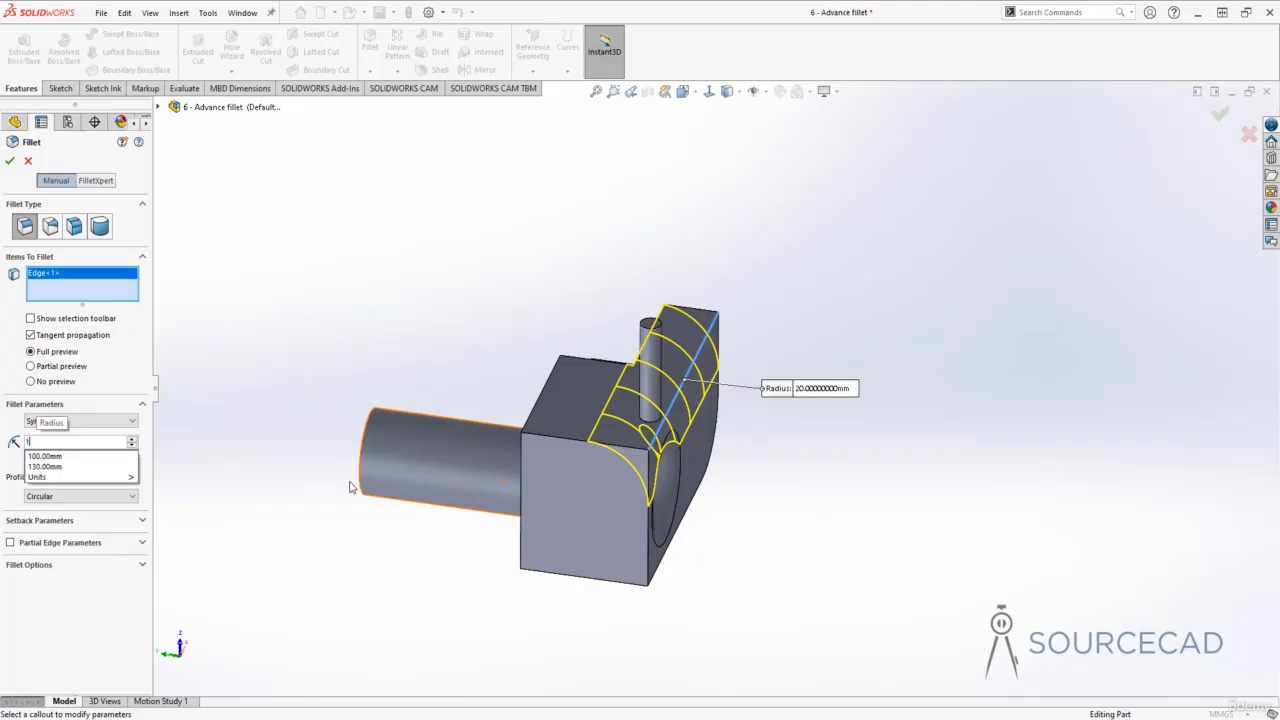
key("Return")
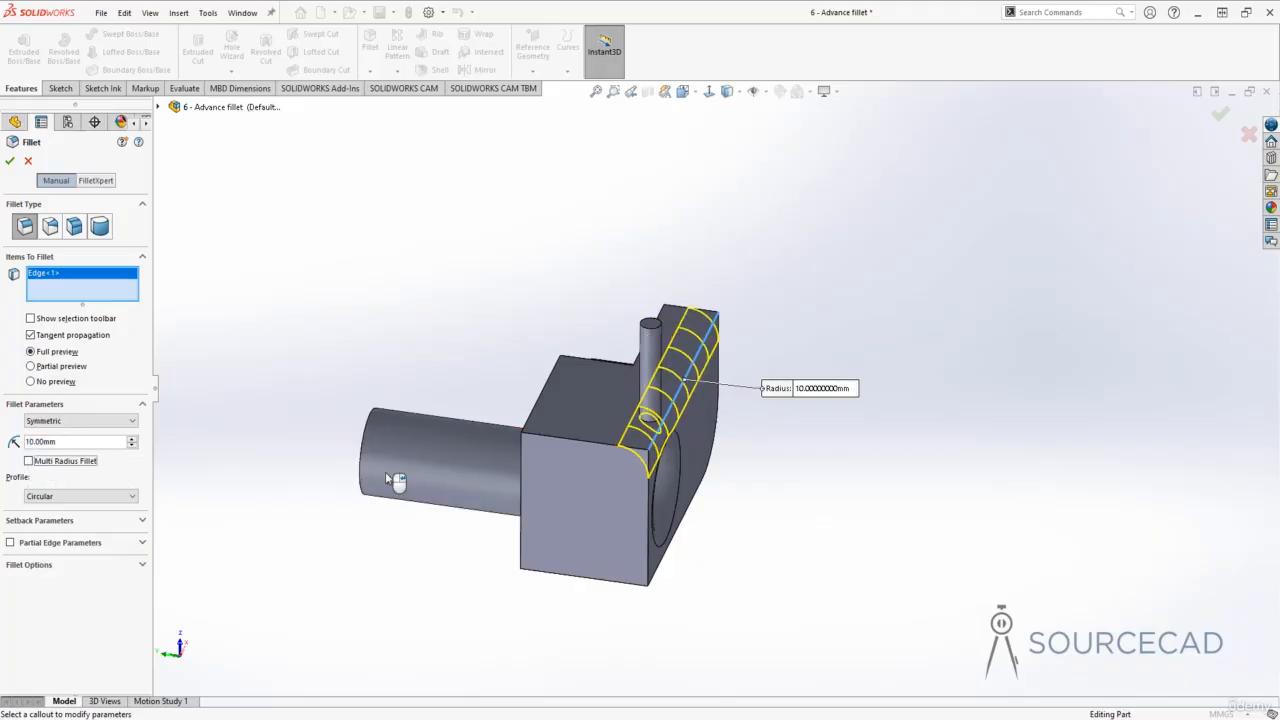
- Expand the Fillet Options and apply the constant size fillet
middle_click_drag(960, 443, 648, 371)
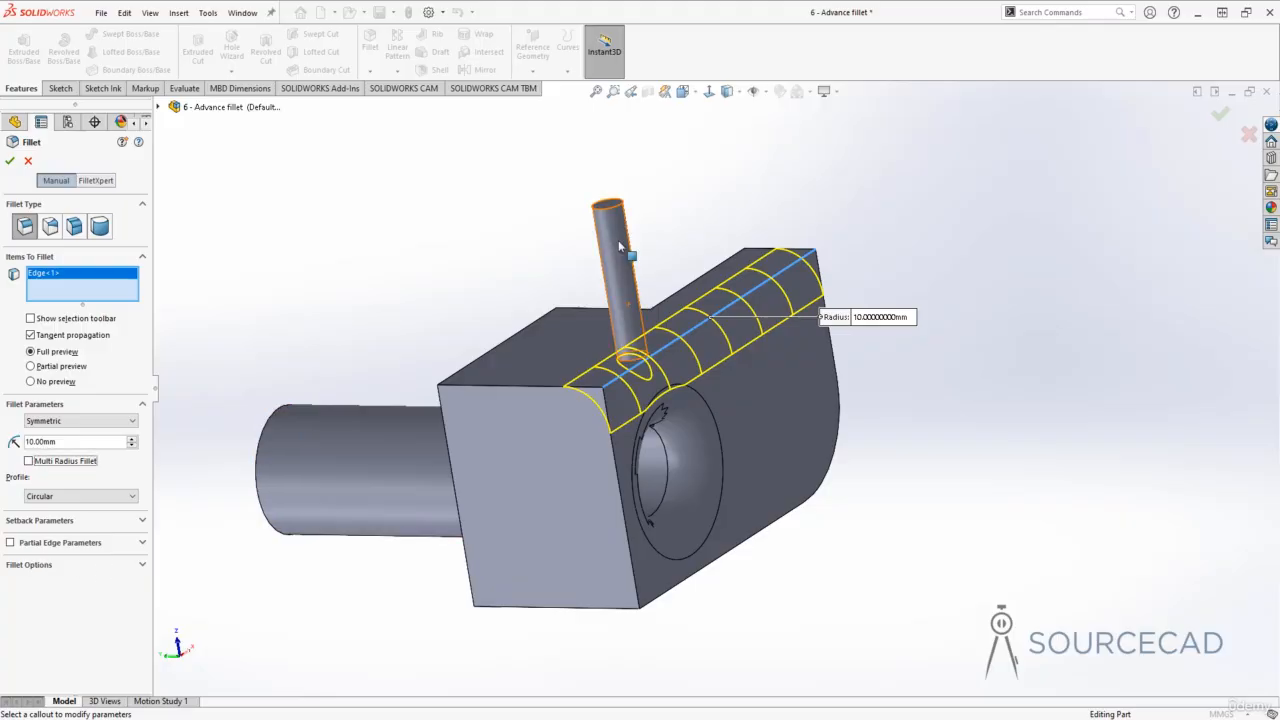
left_click(38, 566)
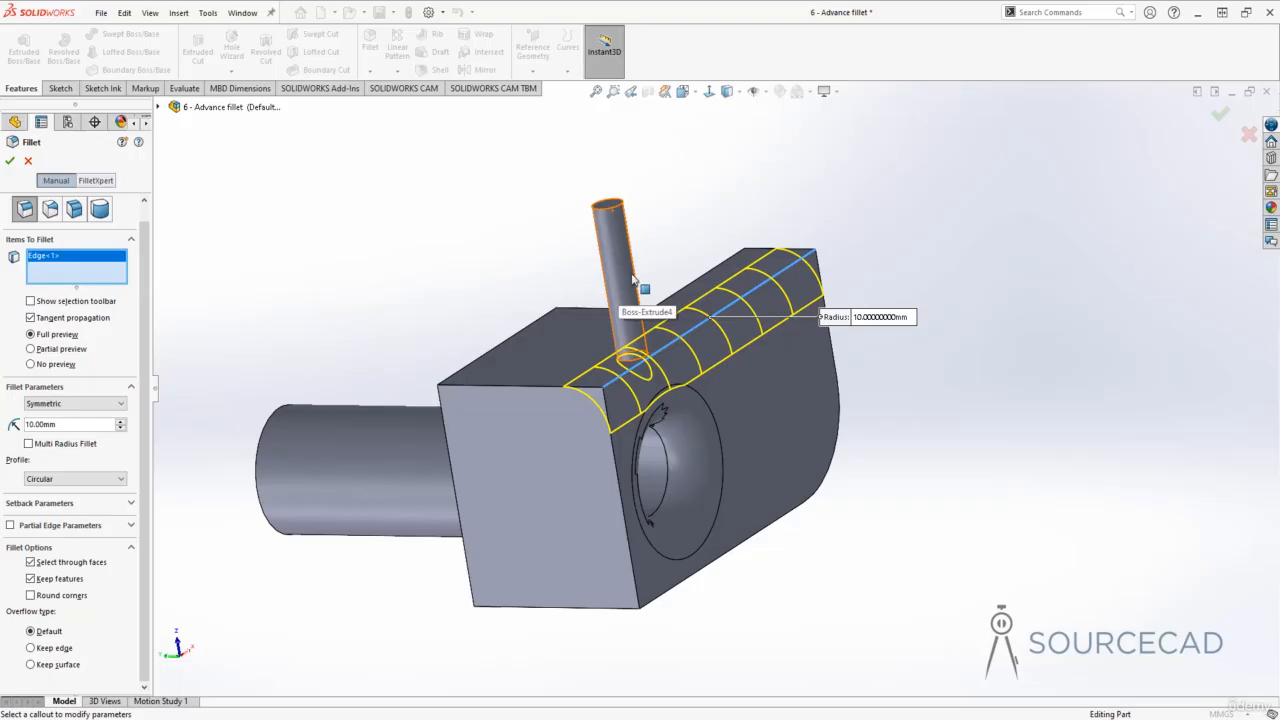
middle_click_drag(671, 358, 616, 355)
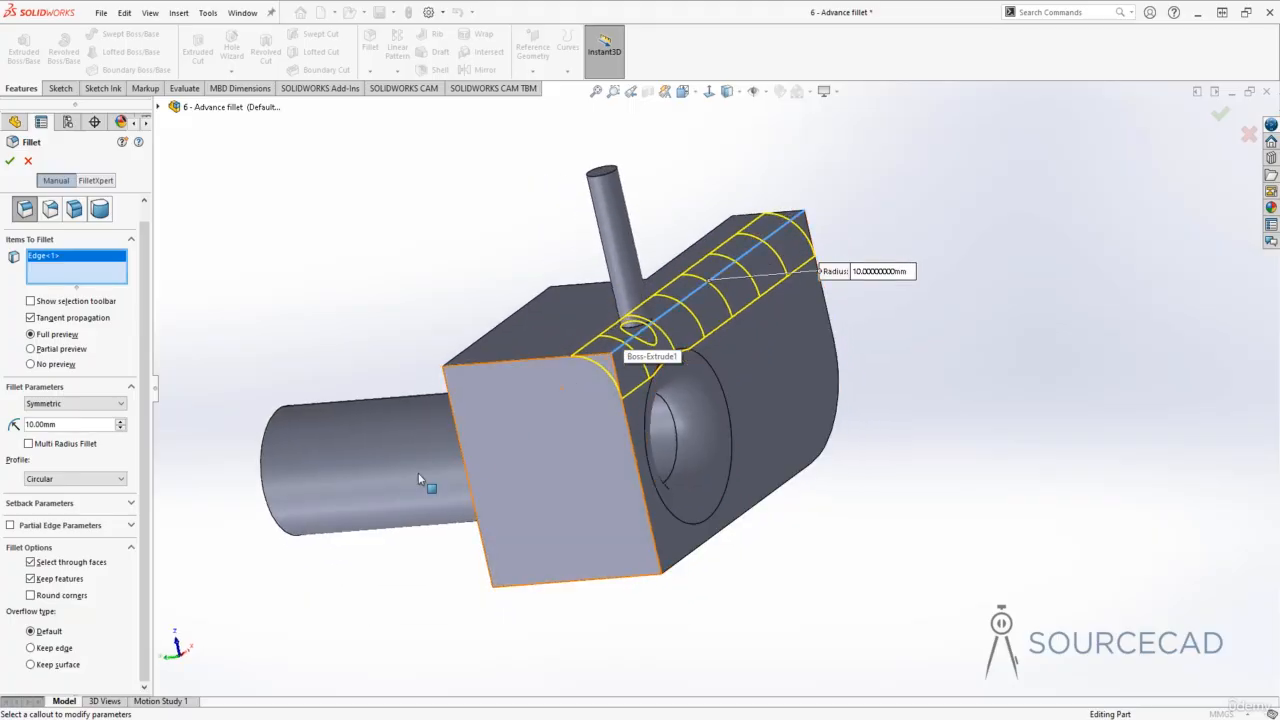
left_click(9, 161)
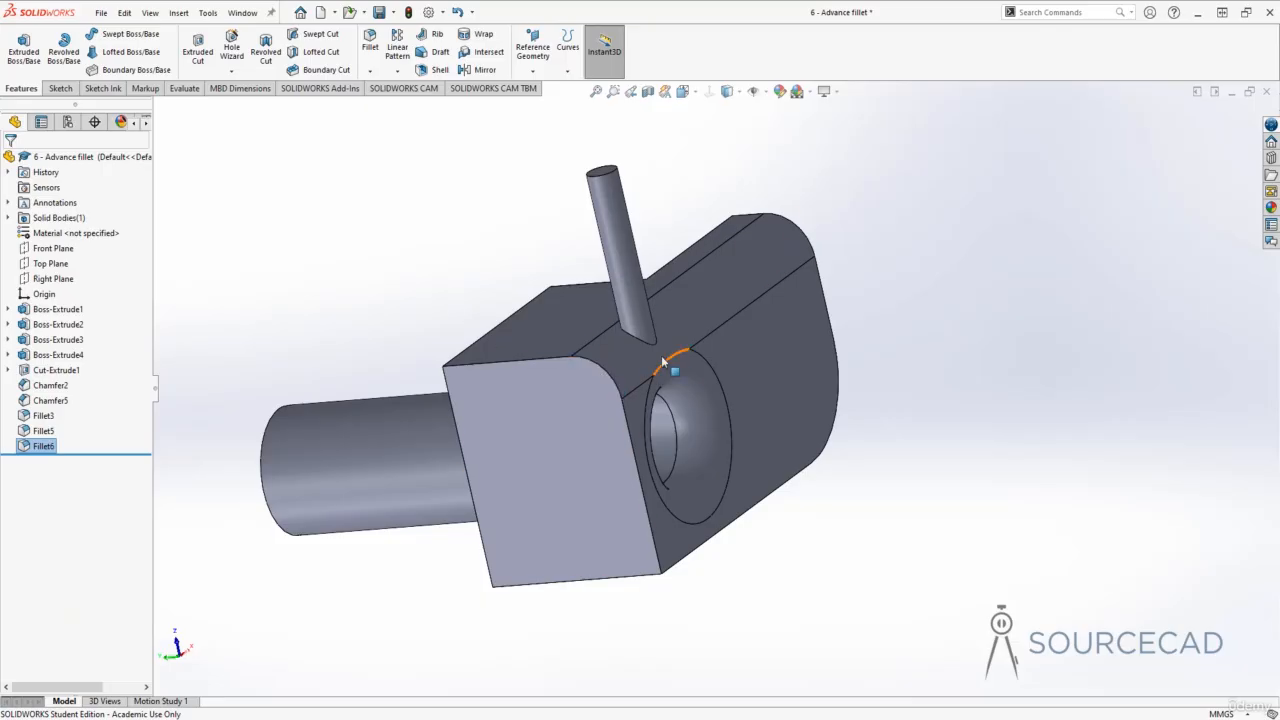
- Undo the constant size fillet on the top edge
middle_click_drag(657, 346, 704, 340)
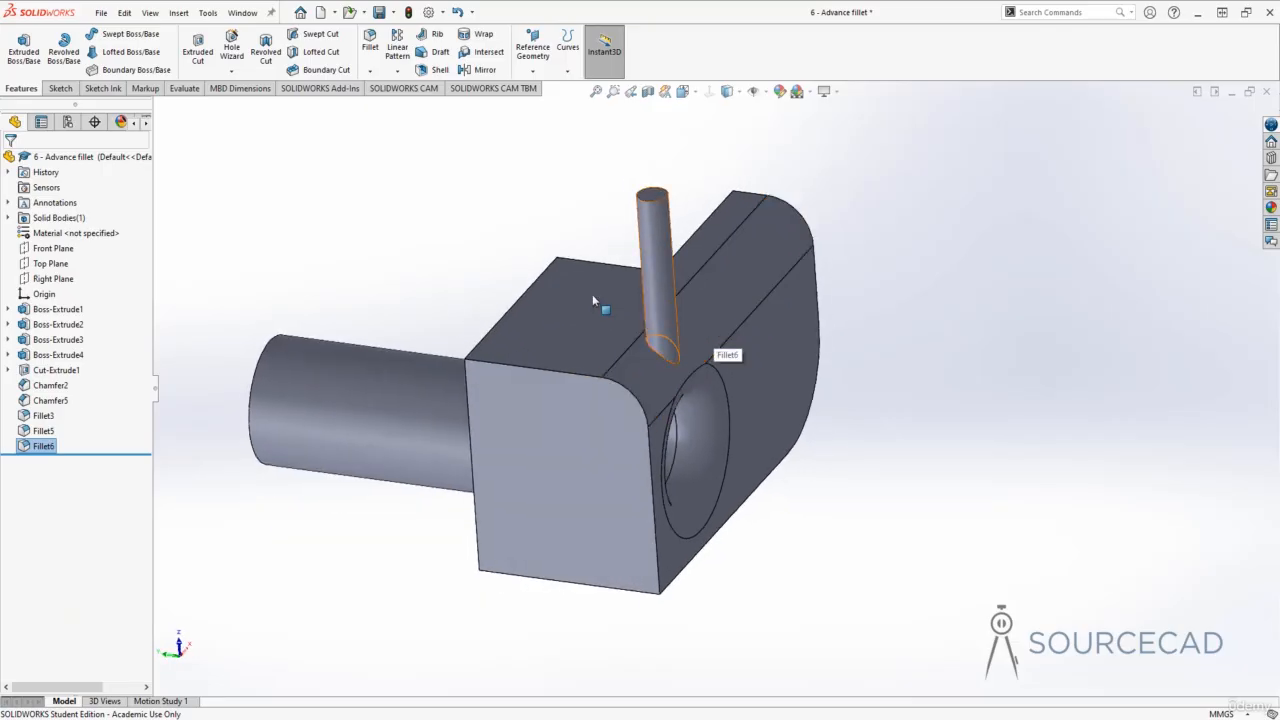
key("ctrl+z")
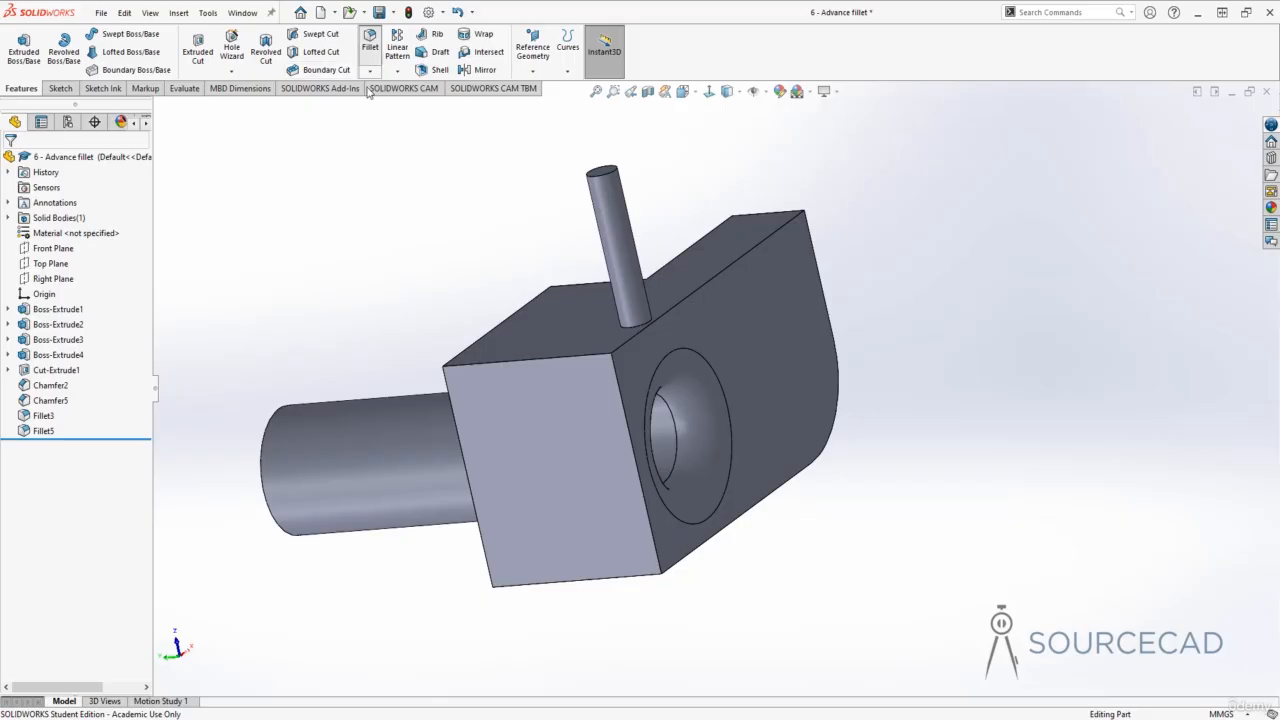
- Re-apply the 10 mm fillet on the top edge past the pin with Keep features turned off
left_click(370, 45)
left_click(695, 298)
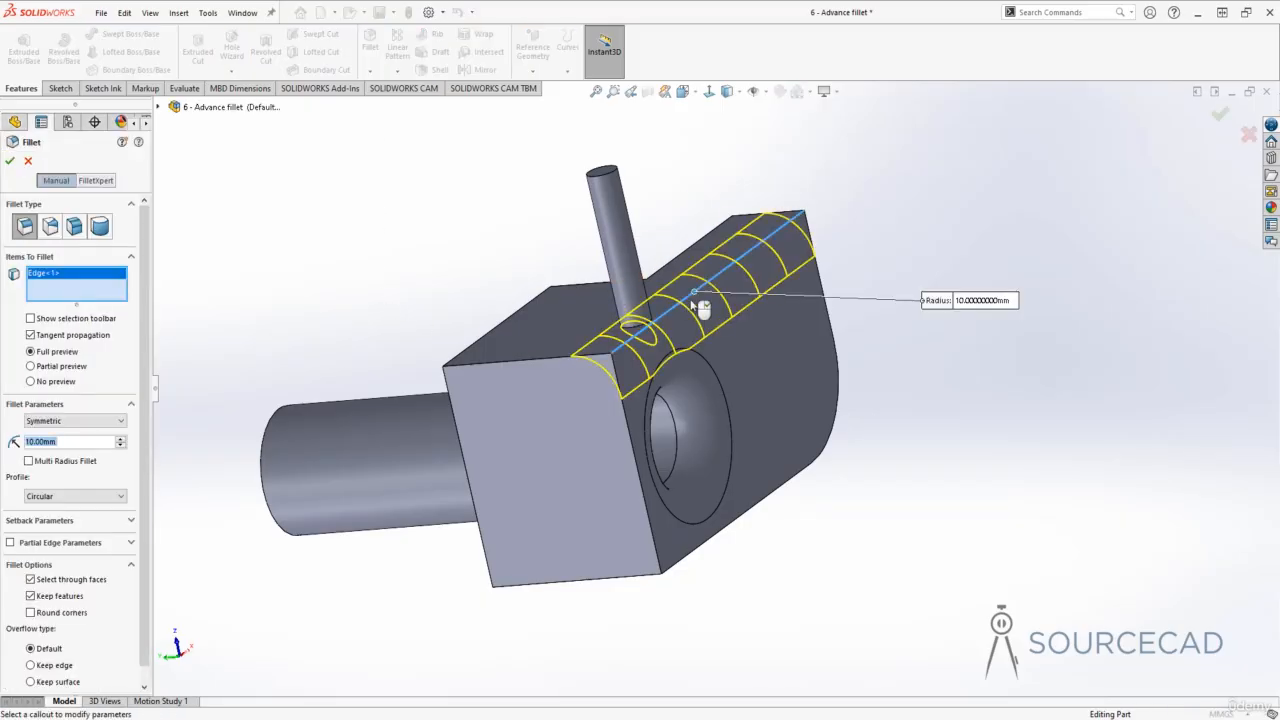
left_click(30, 596)
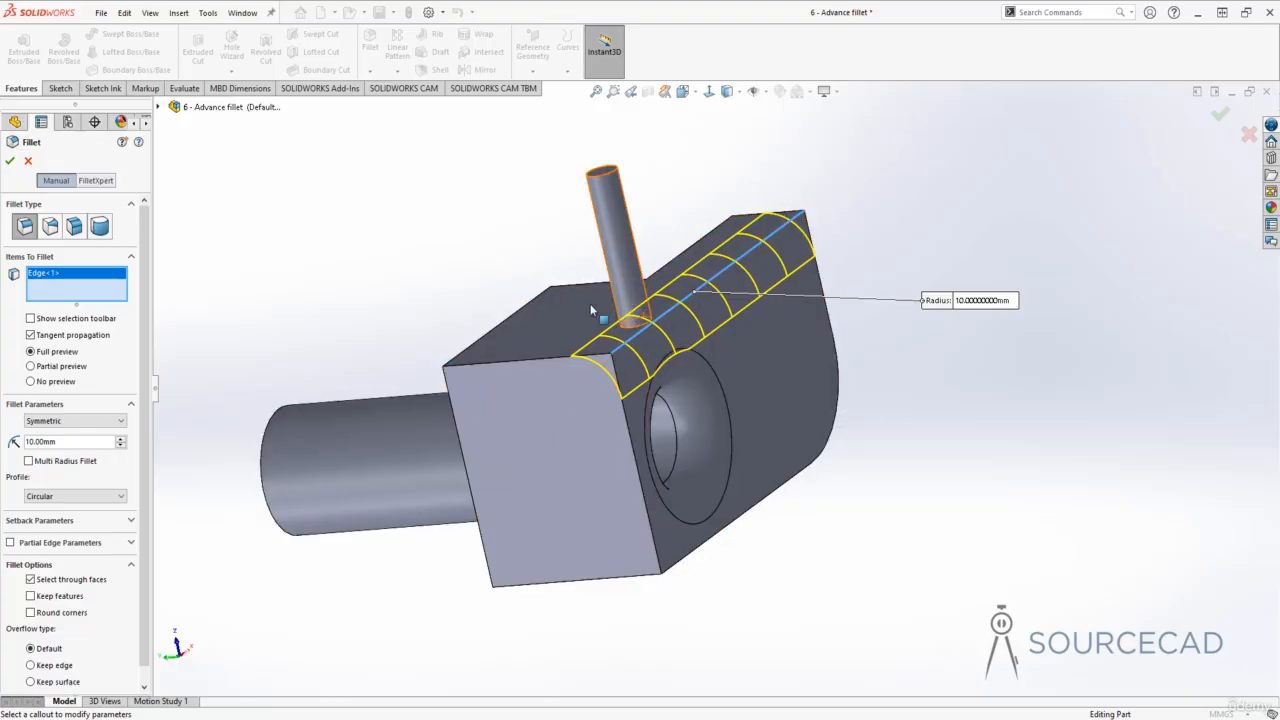
scroll(666, 332, "up", 1)
middle_click_drag(666, 332, 345, 290)
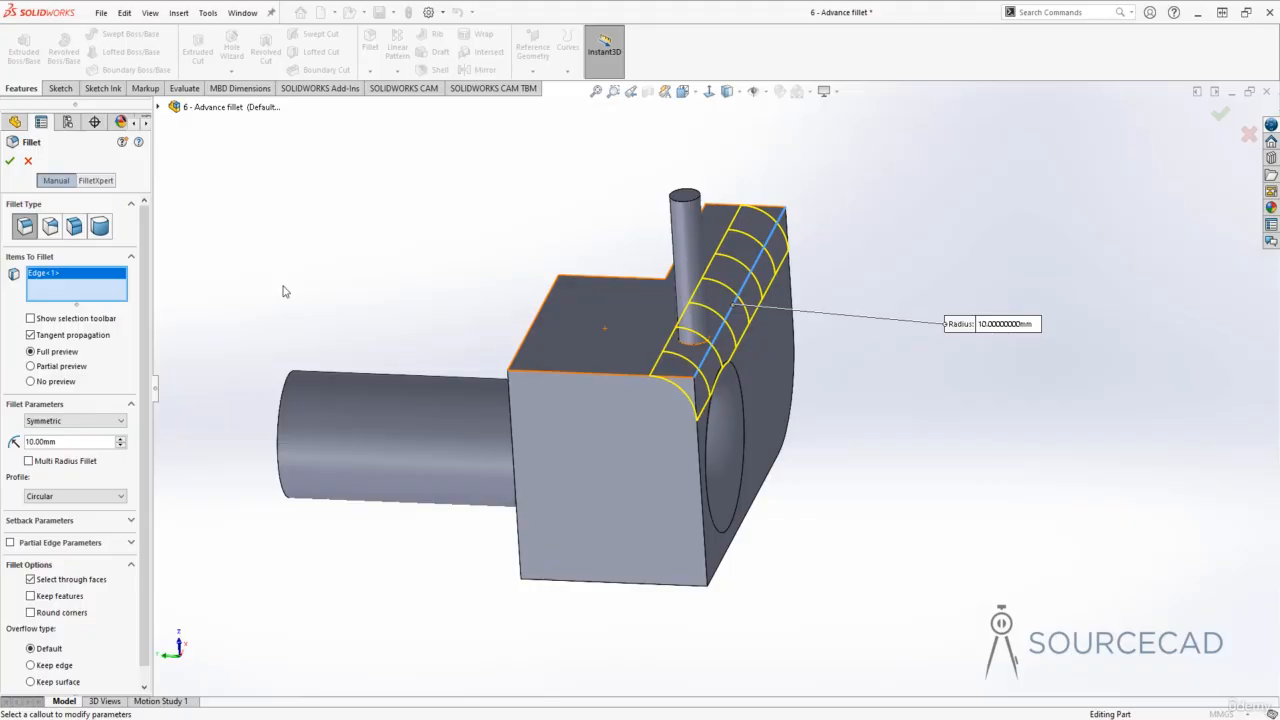
left_click(10, 162)
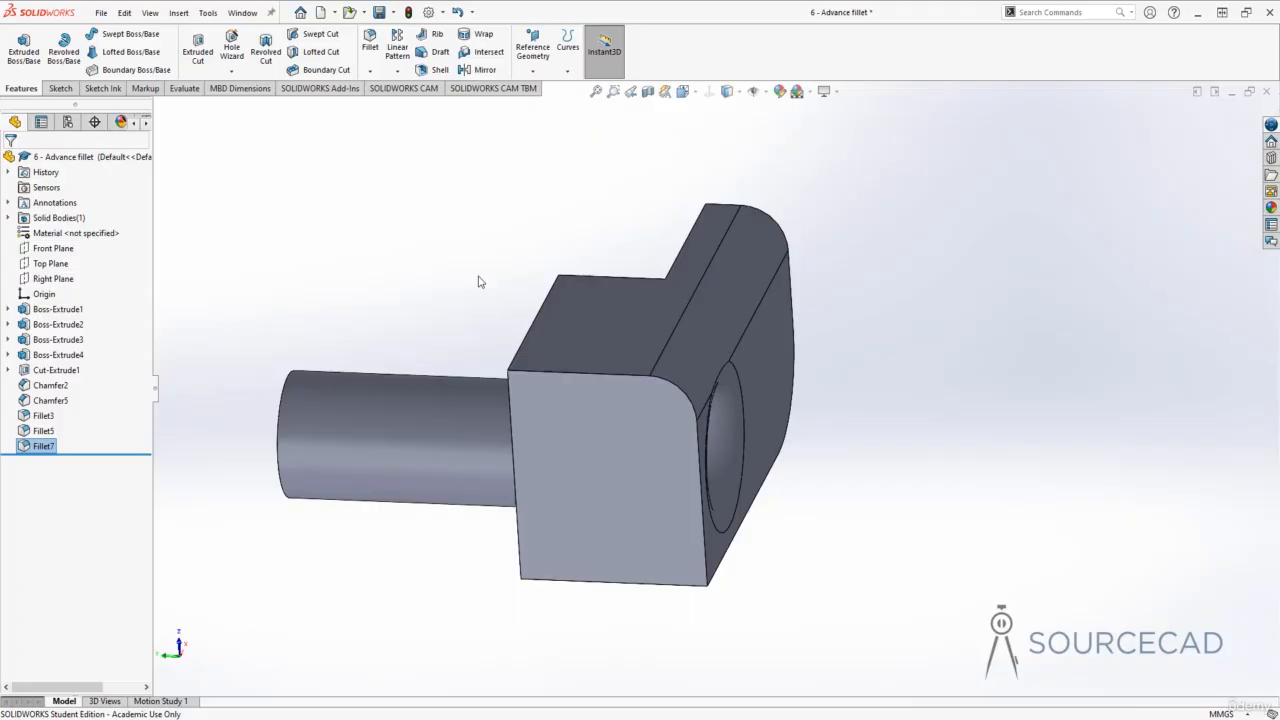
- Undo the fillet made without Keep features
key("ctrl+z")
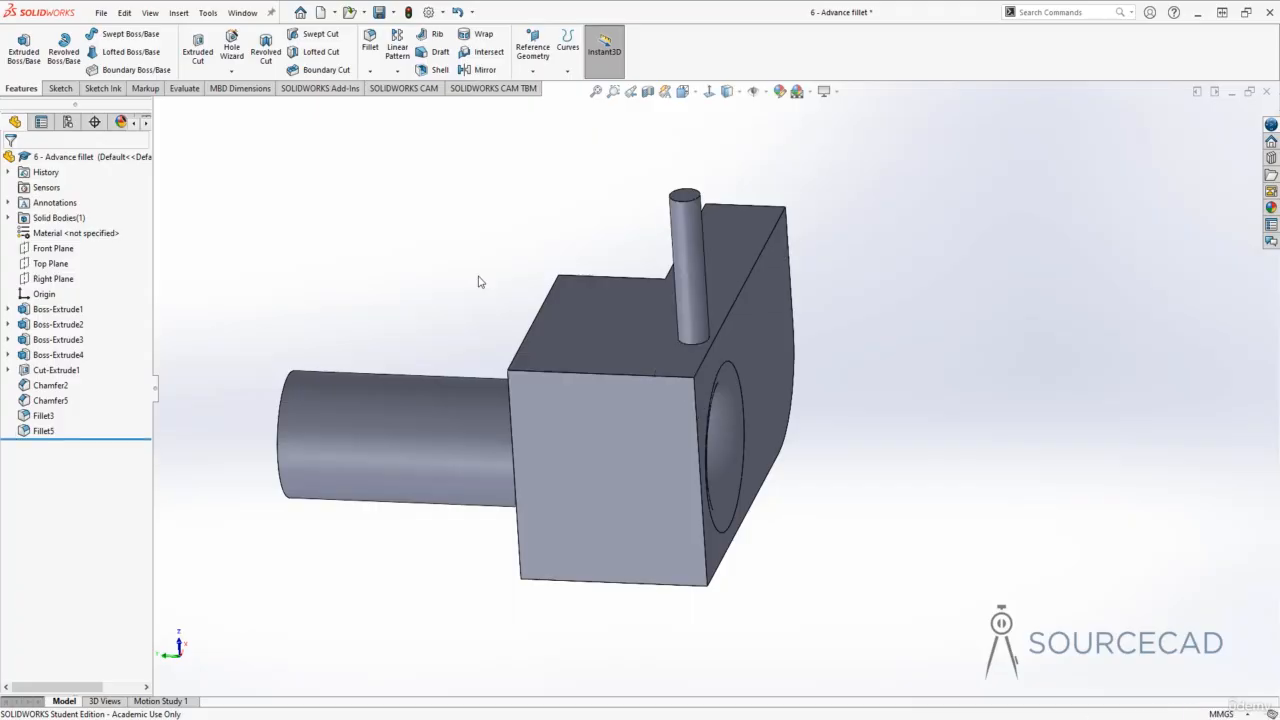
middle_click_drag(478, 282, 478, 282)
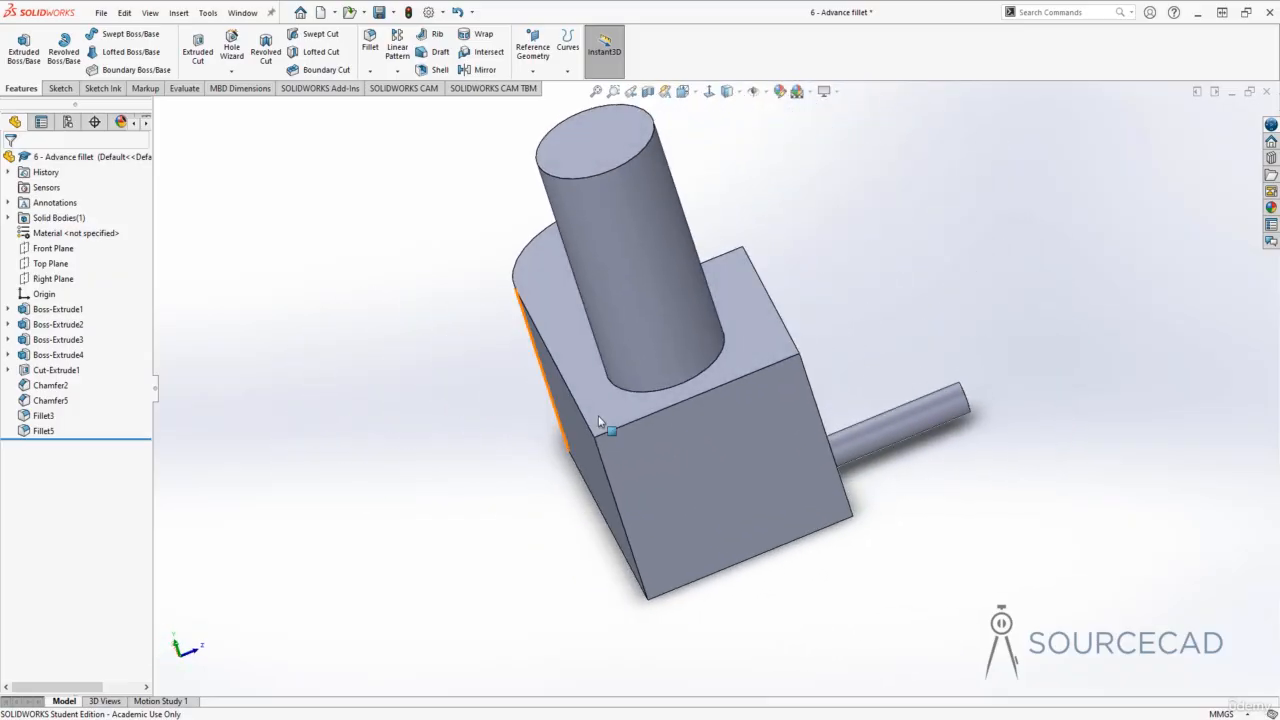
middle_click_drag(697, 404, 655, 431)
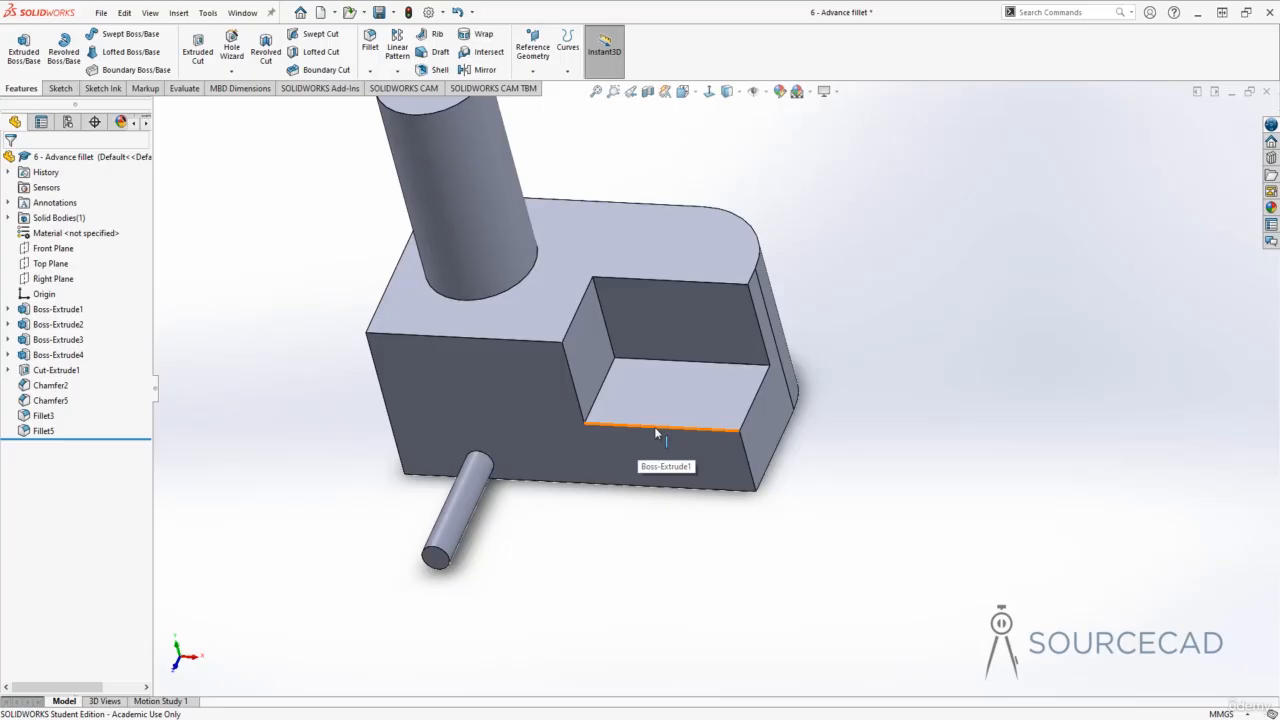
left_click(370, 45)
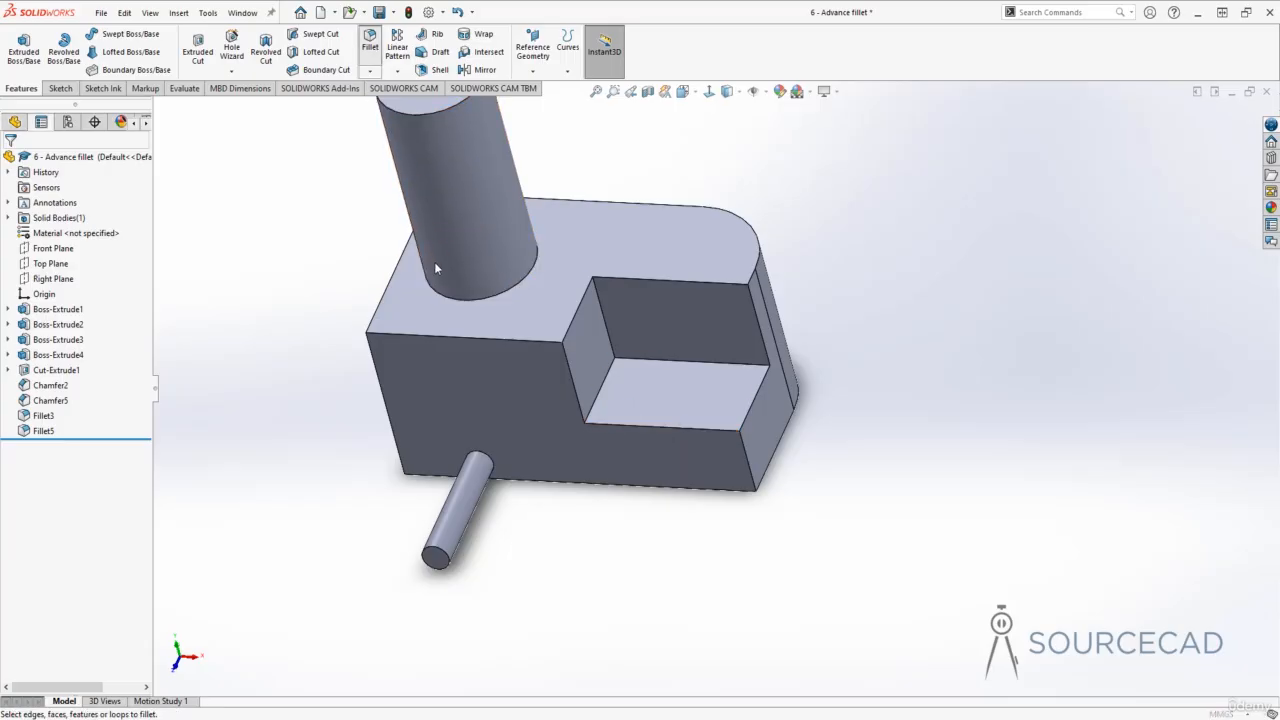
left_click(660, 428)
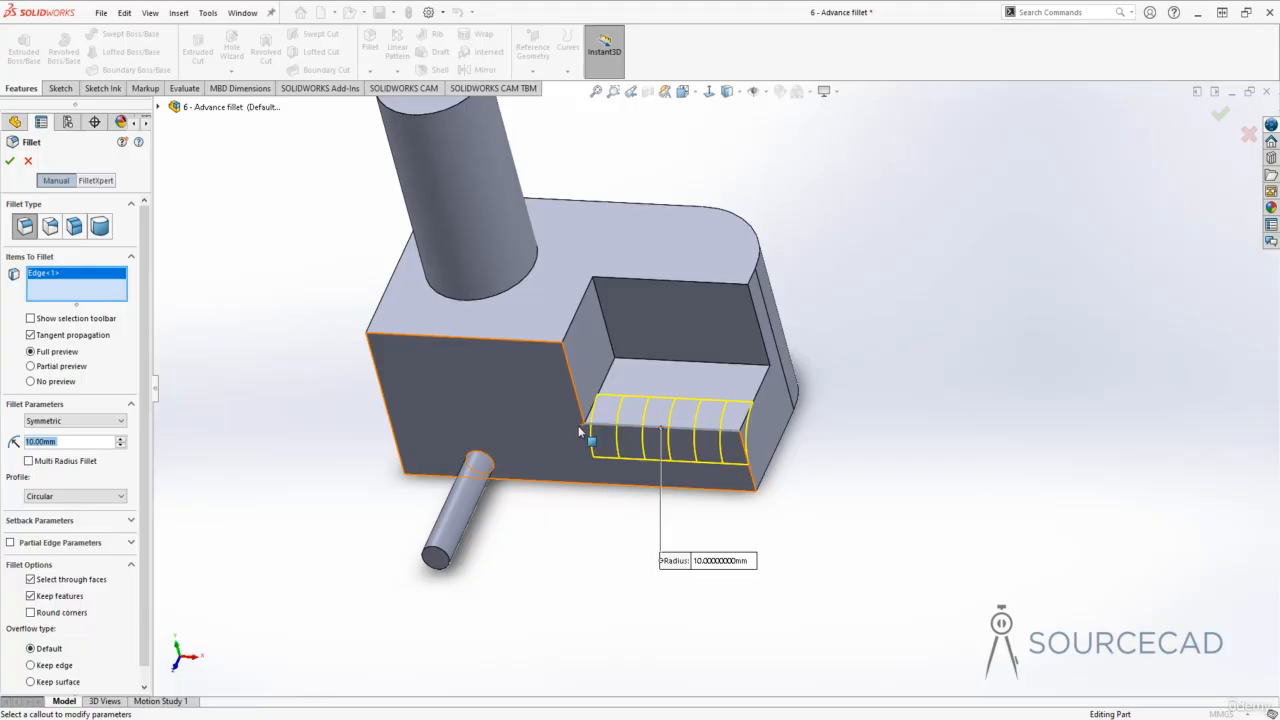
left_click(10, 160)
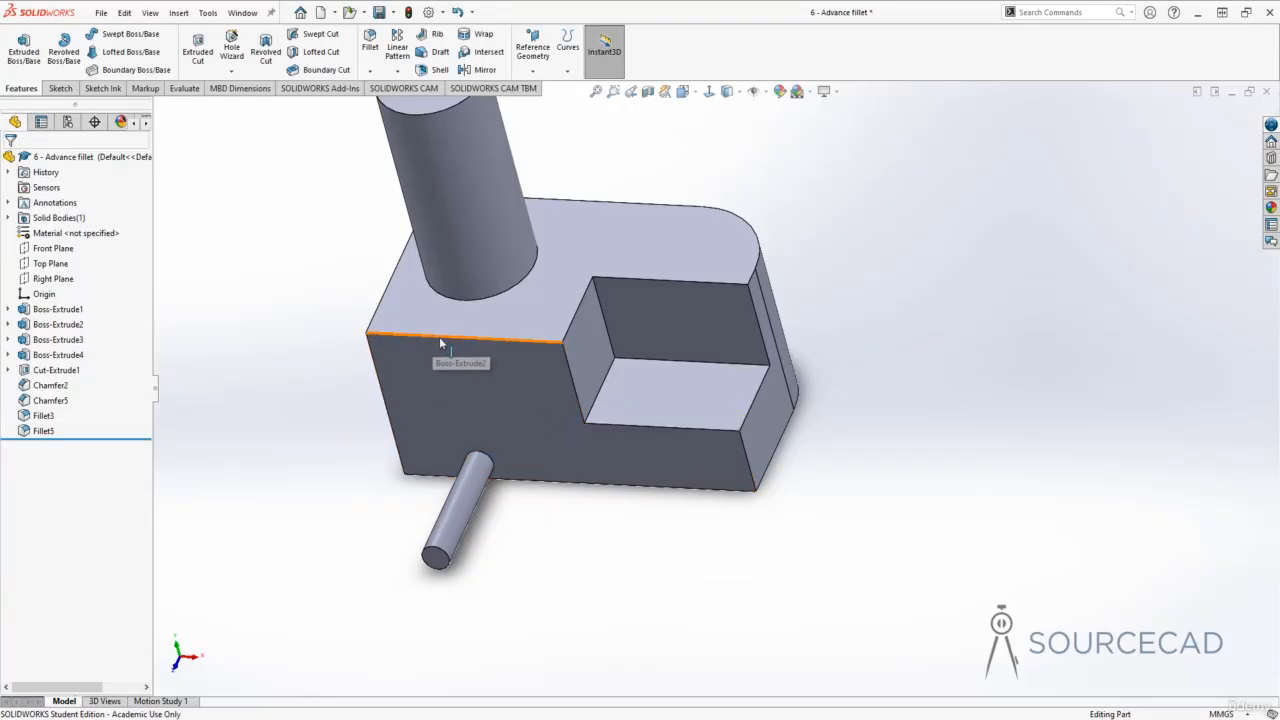
- Start a 10 mm fillet on the block's upper front edge and enable Partial Edge Parameters
left_click(370, 42)
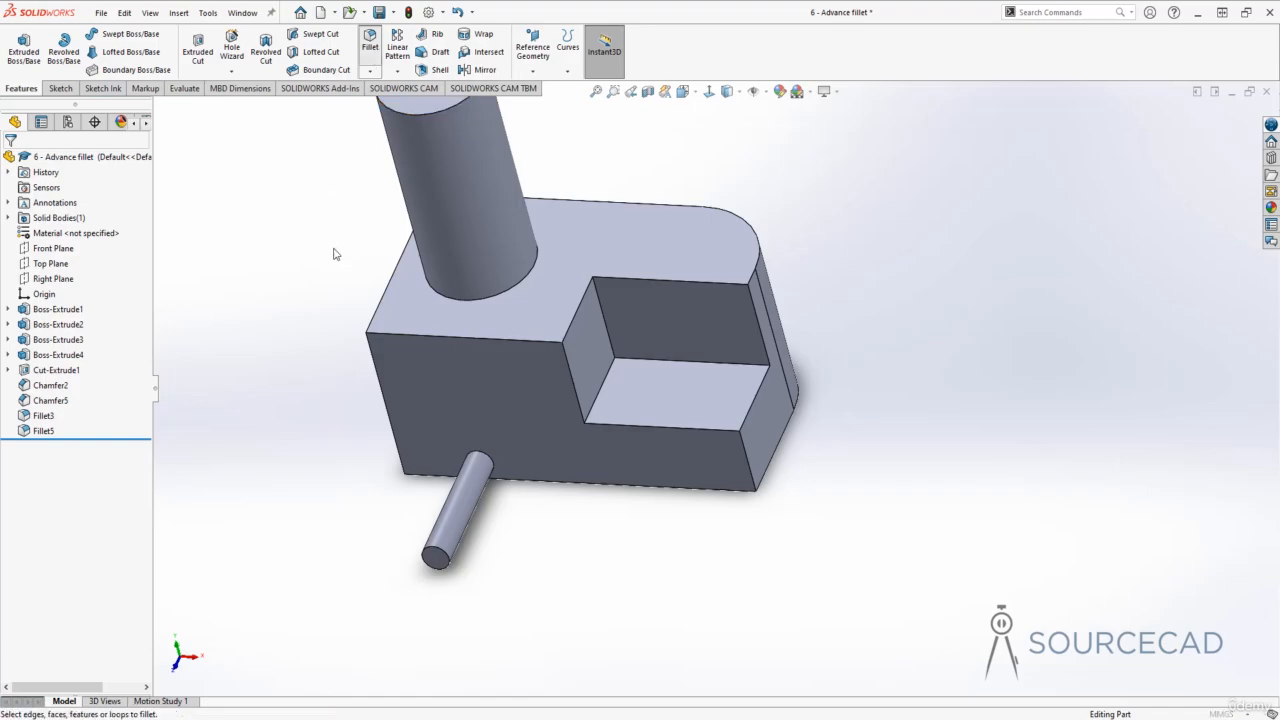
left_click(398, 335)
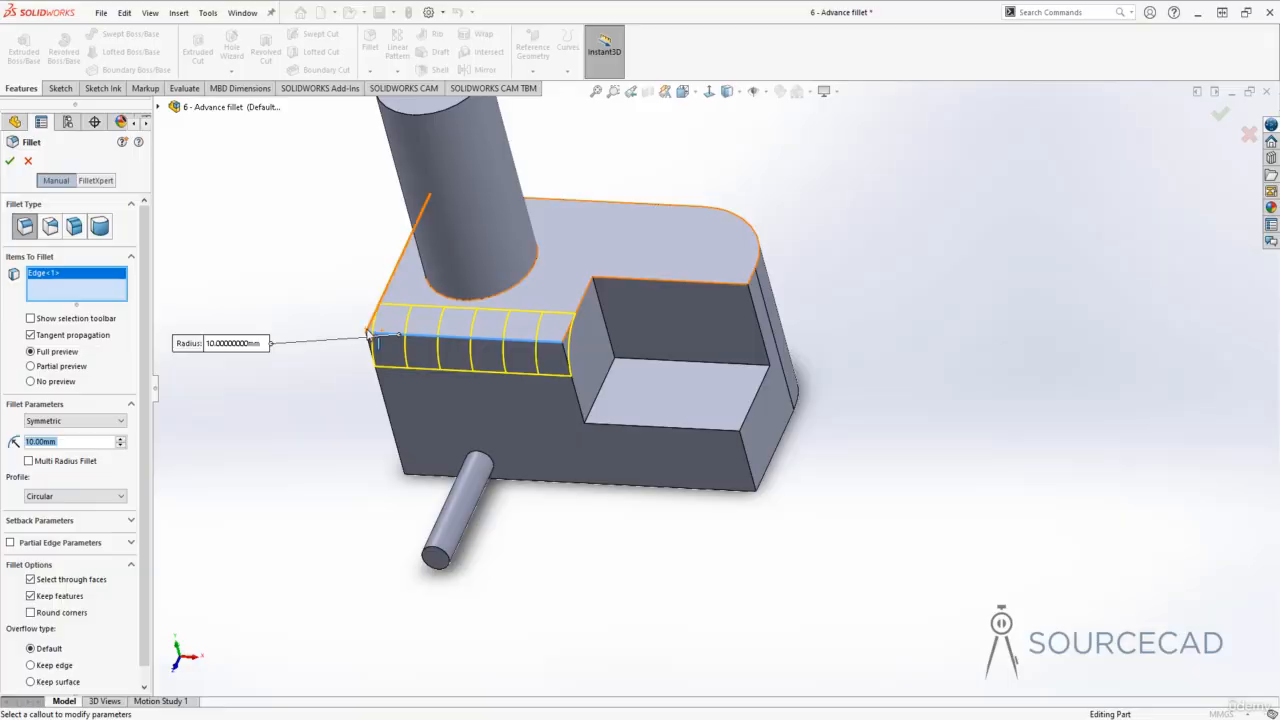
left_click(10, 543)
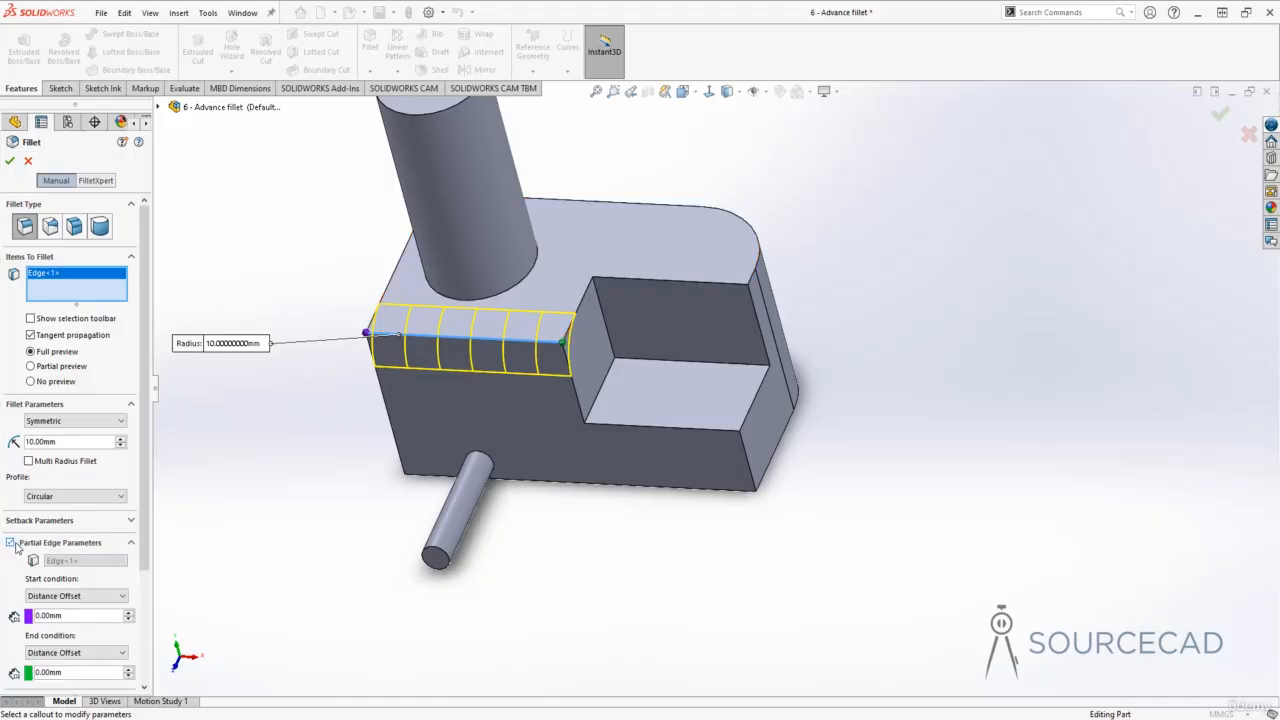
- Set the partial fillet's start distance offset to 5 mm and its end distance offset to 8 mm
scroll(145, 535, "down", 5)
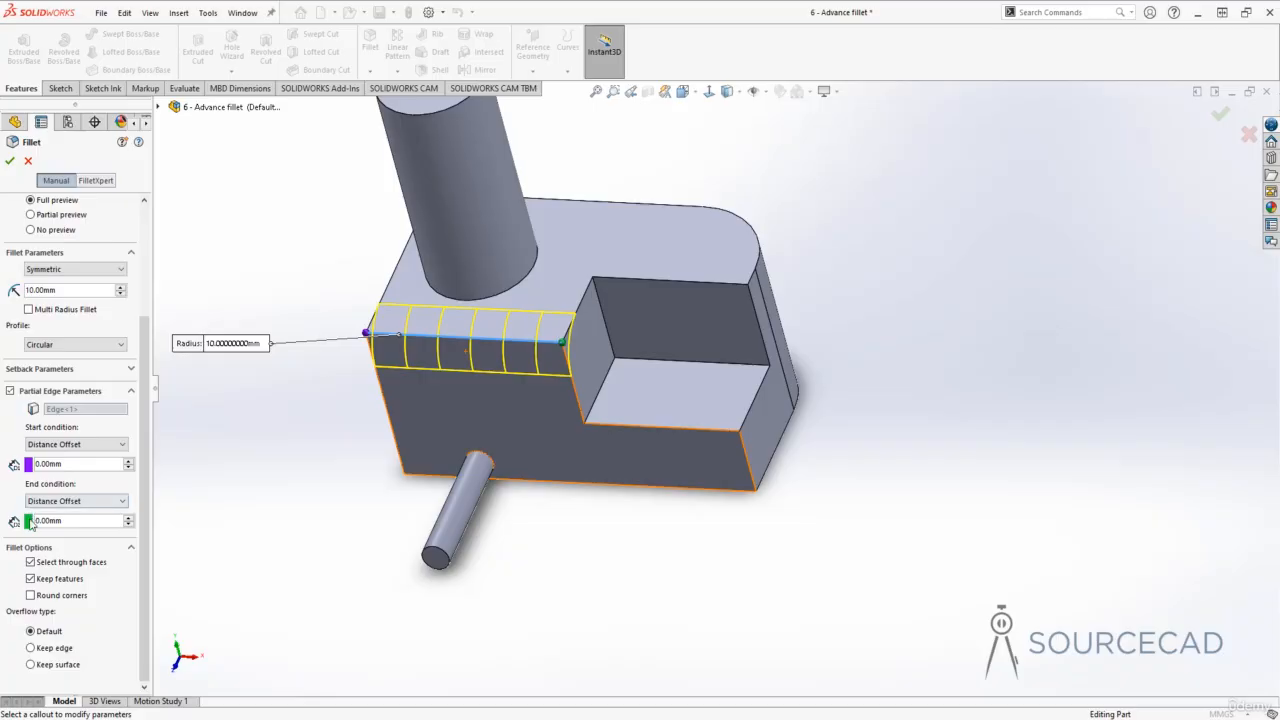
double_click(47, 464)
type("5")
key("Tab")
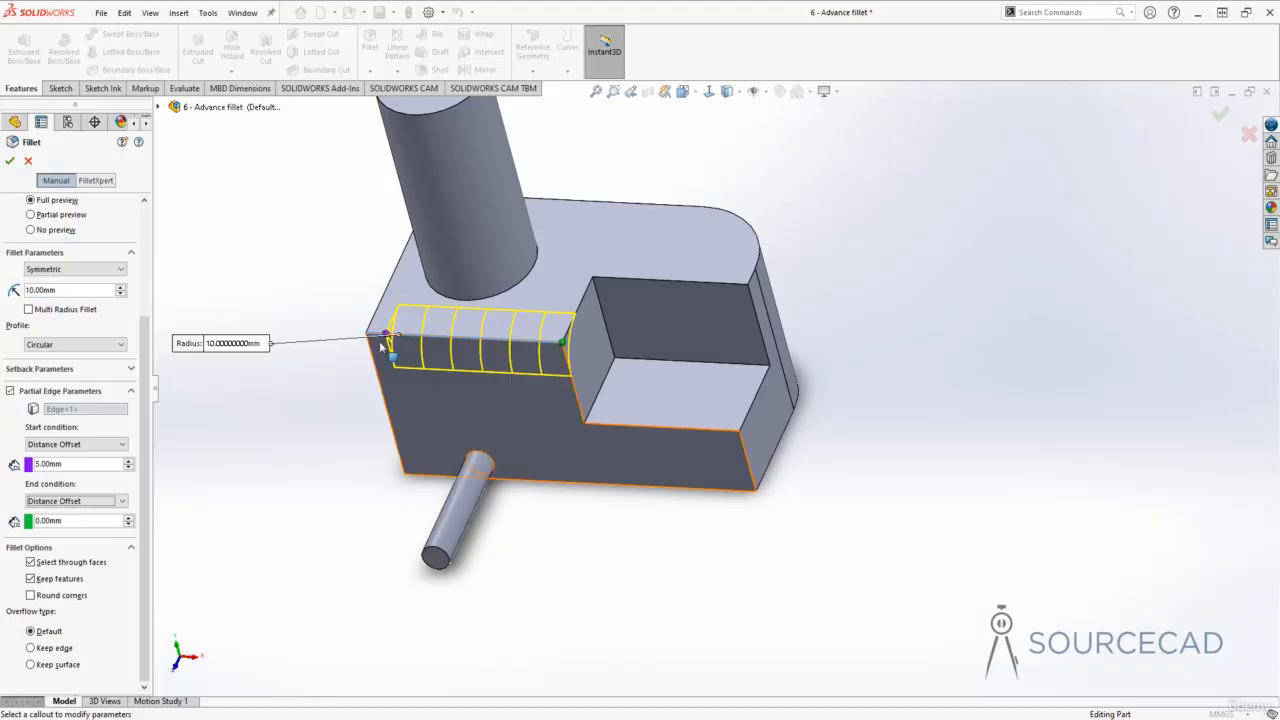
left_click(72, 520)
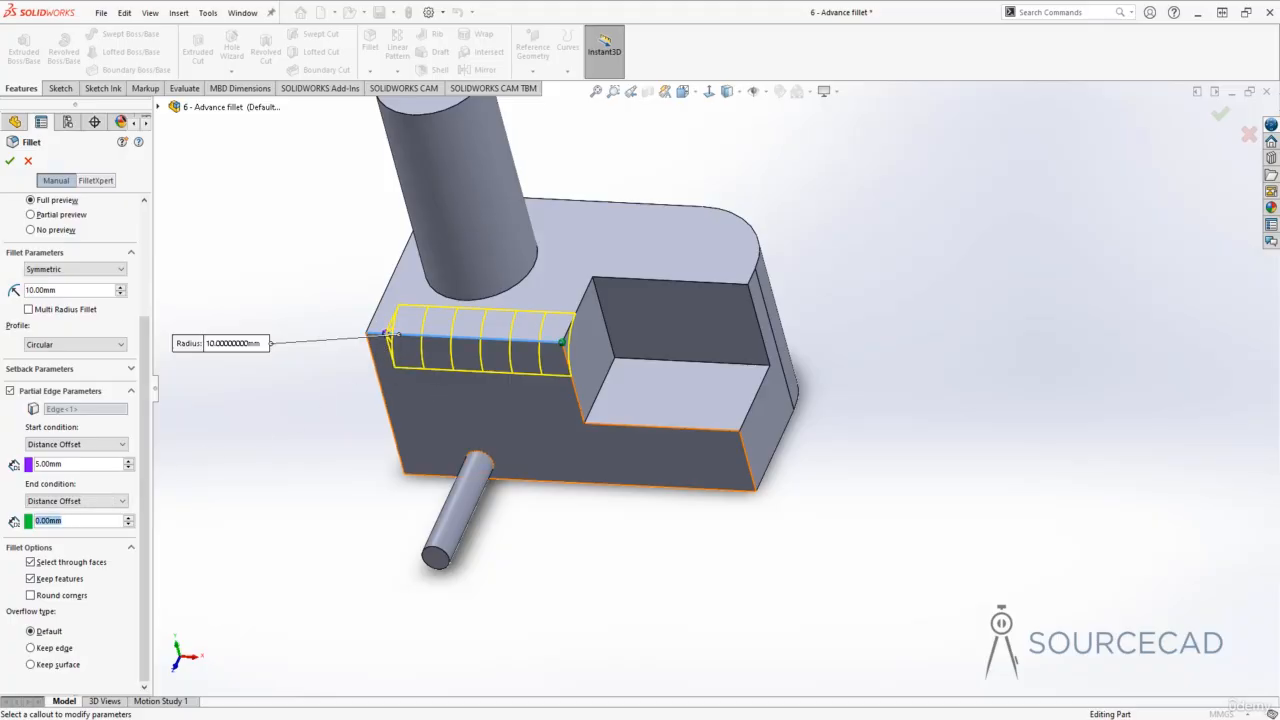
type("8")
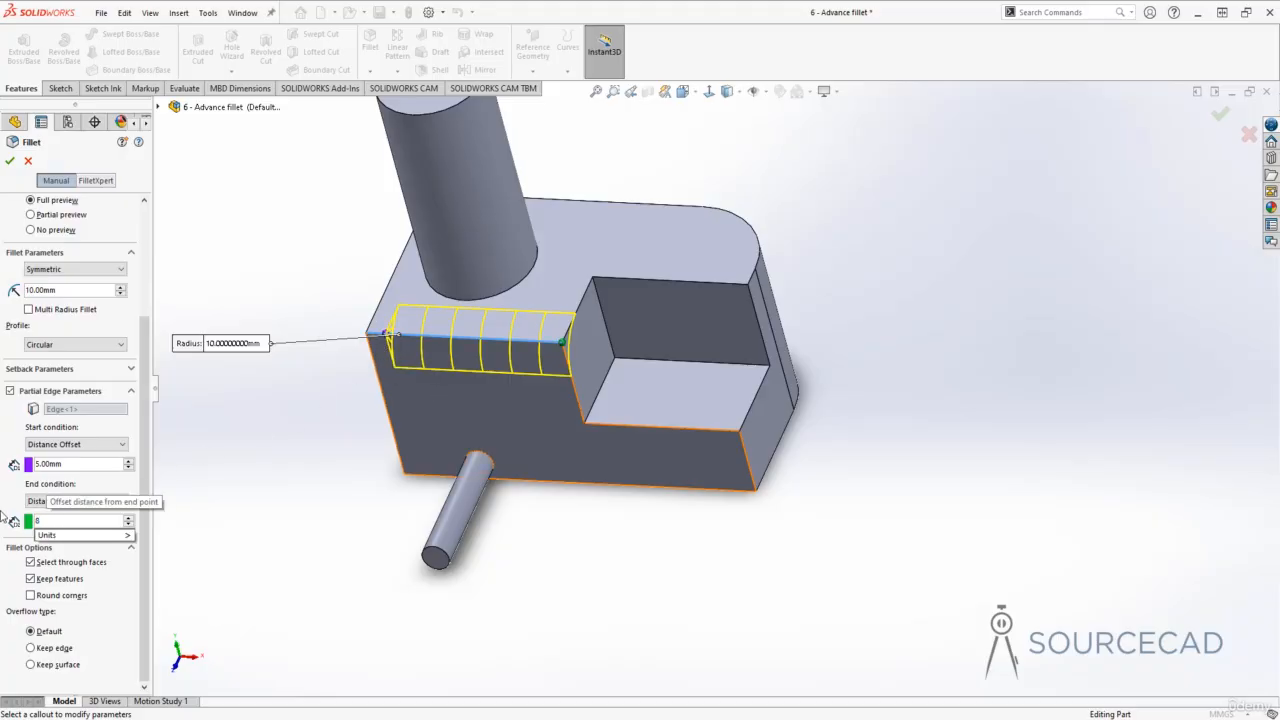
key("Return")
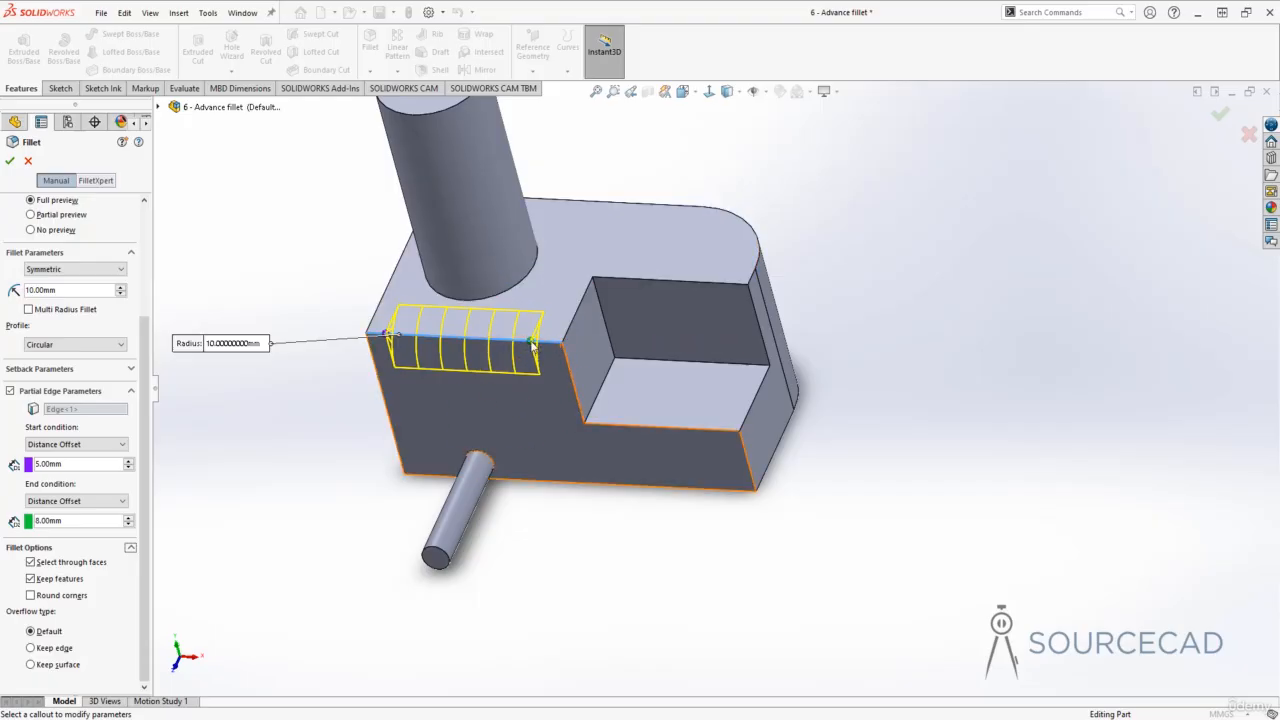
- Change the start condition to Percentage Offset at 16% and apply the partial edge fillet
middle_click_drag(543, 368, 555, 350)
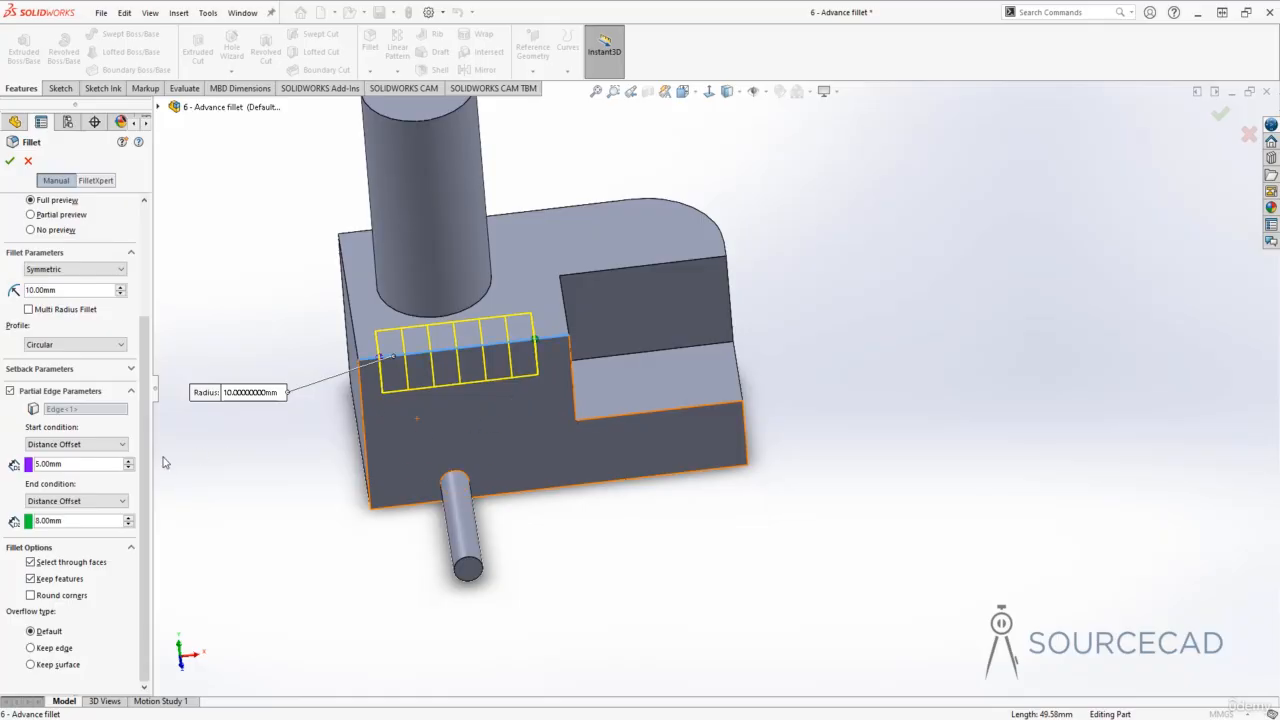
left_click(105, 445)
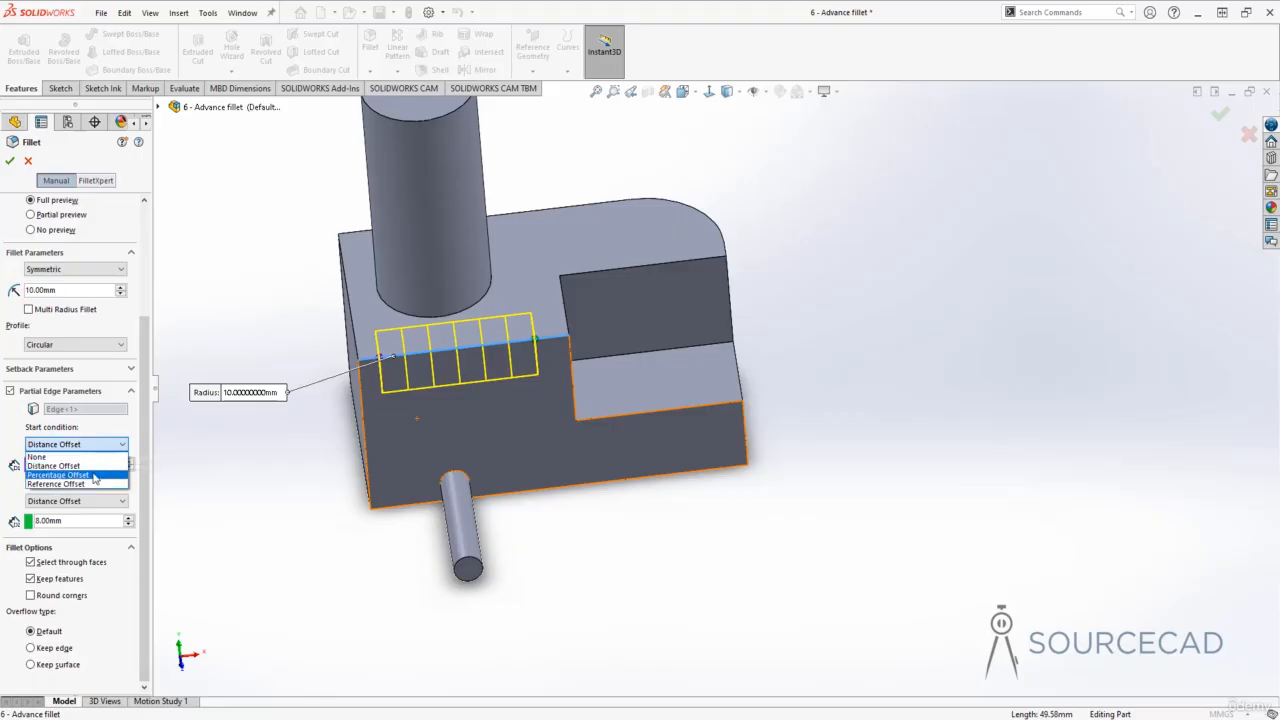
left_click(57, 474)
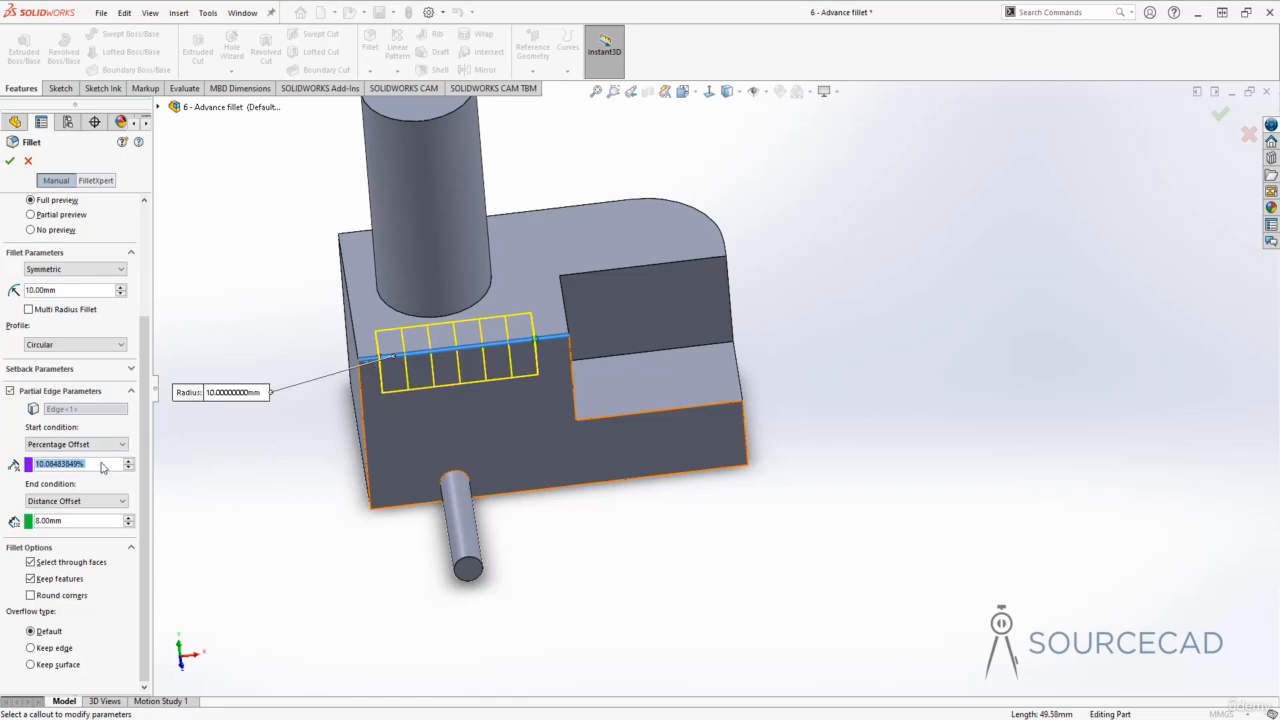
type("16")
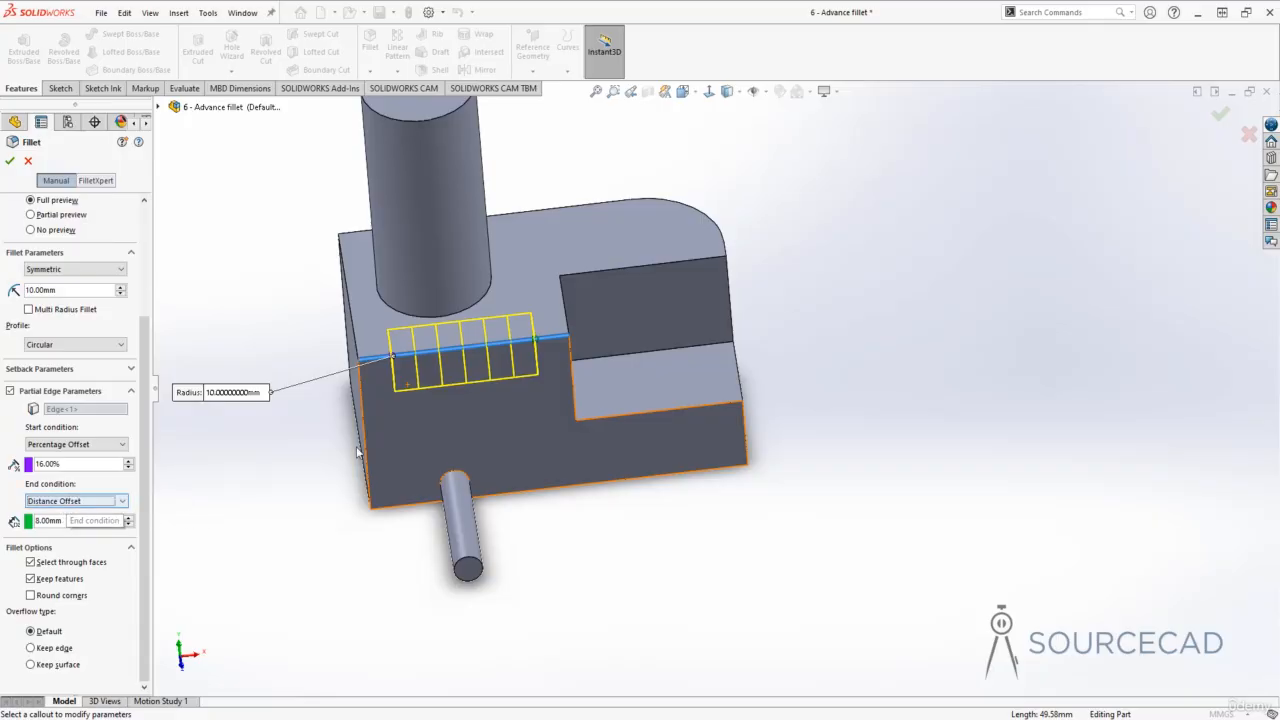
left_click(9, 160)
- Delete the fillet features from the design tree, including all selected items
middle_click_drag(310, 400, 344, 386)
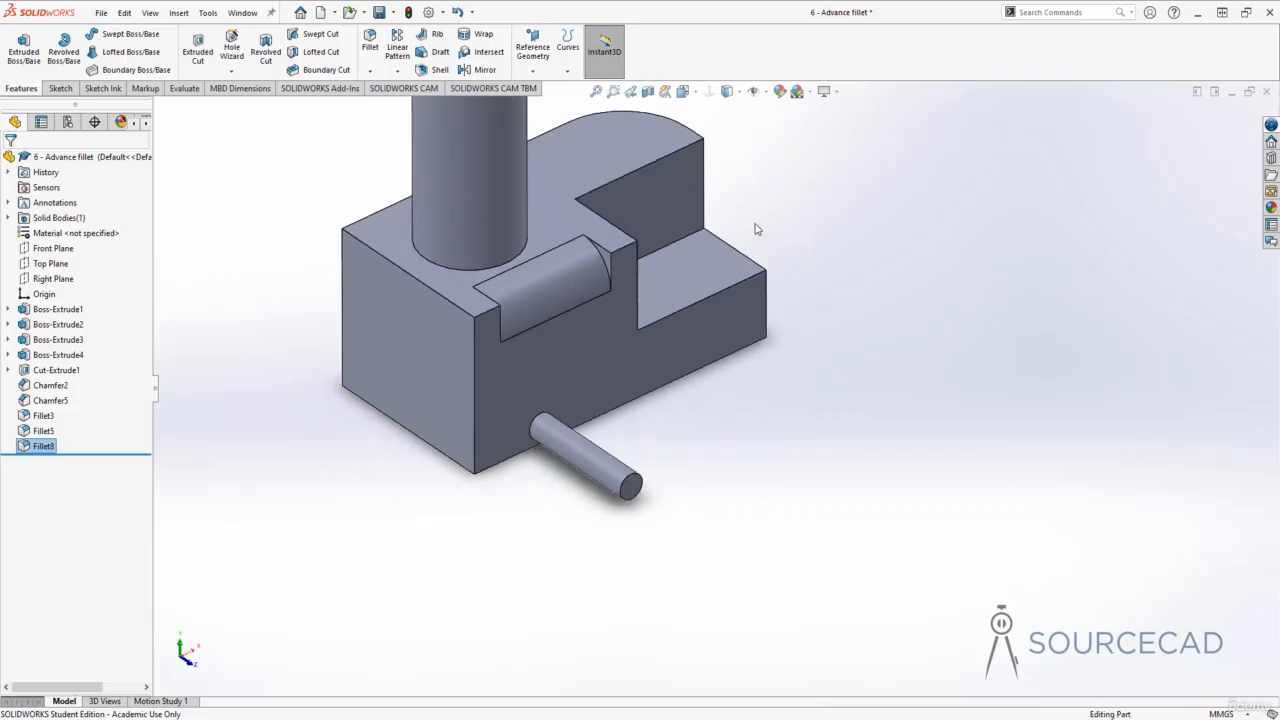
middle_click_drag(757, 226, 544, 356)
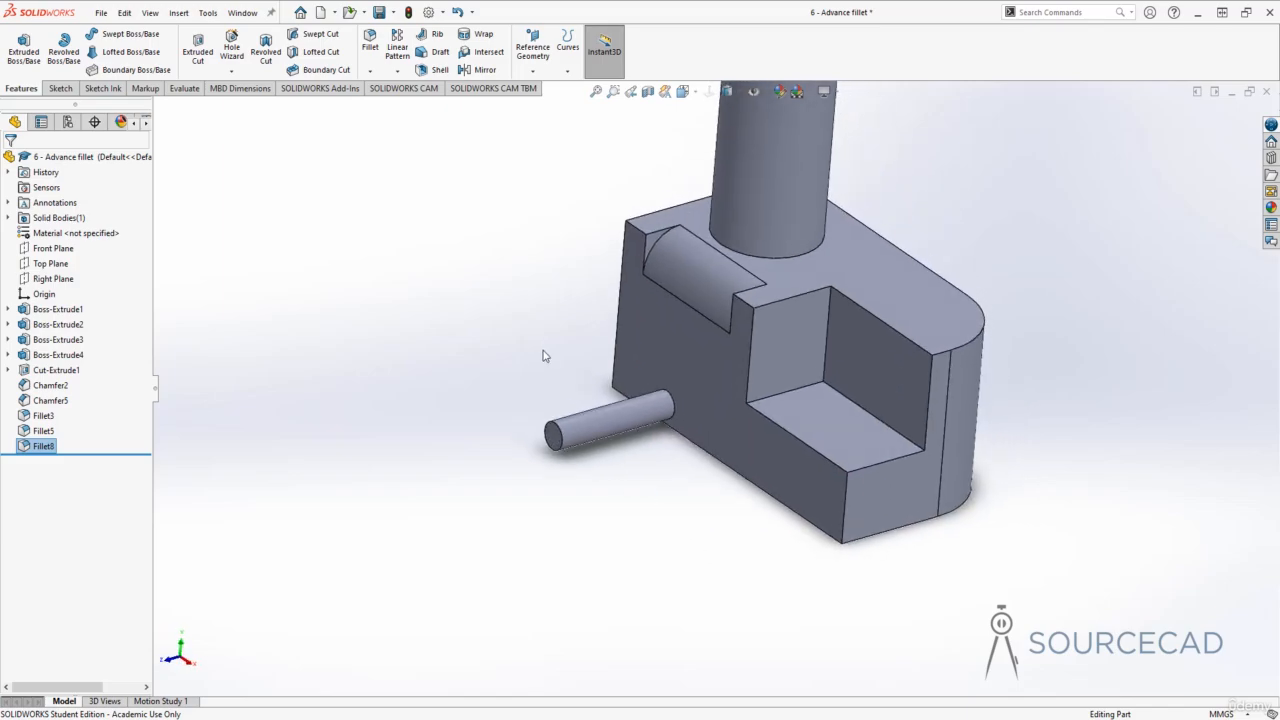
left_click(43, 416)
left_click(41, 449, "shift")
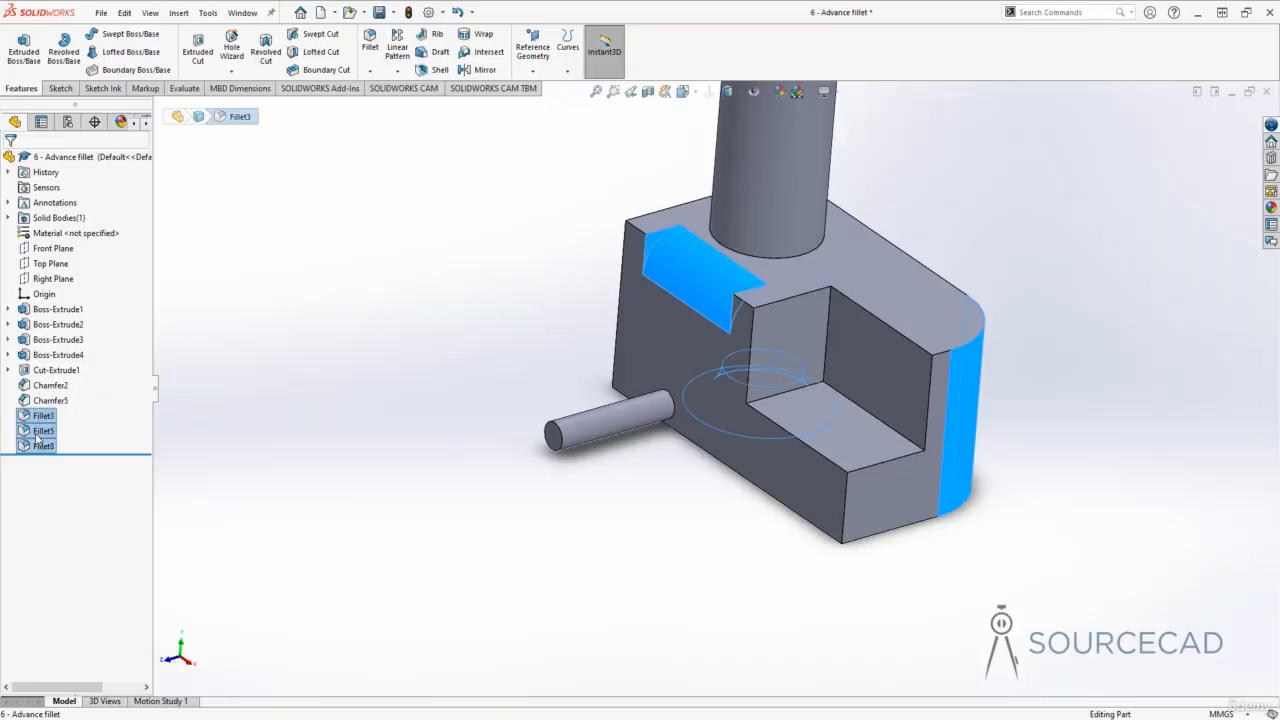
right_click(37, 438)
left_click(74, 478)
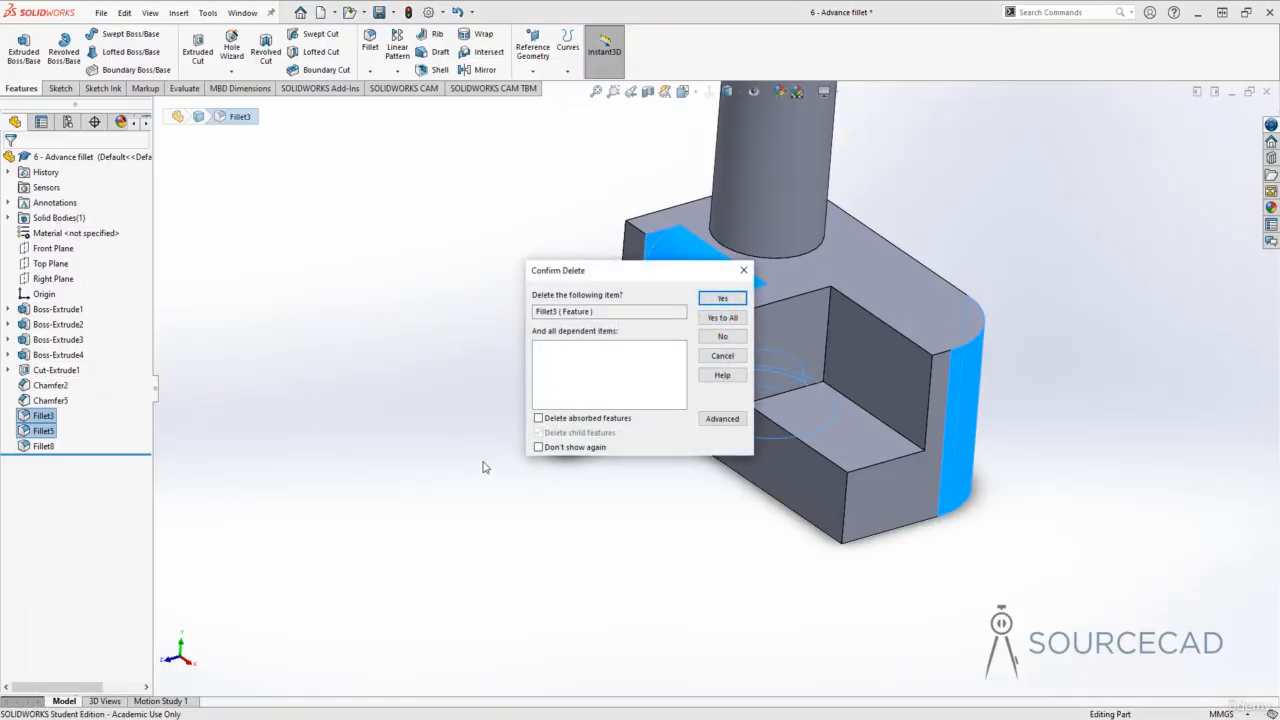
left_click(720, 317)
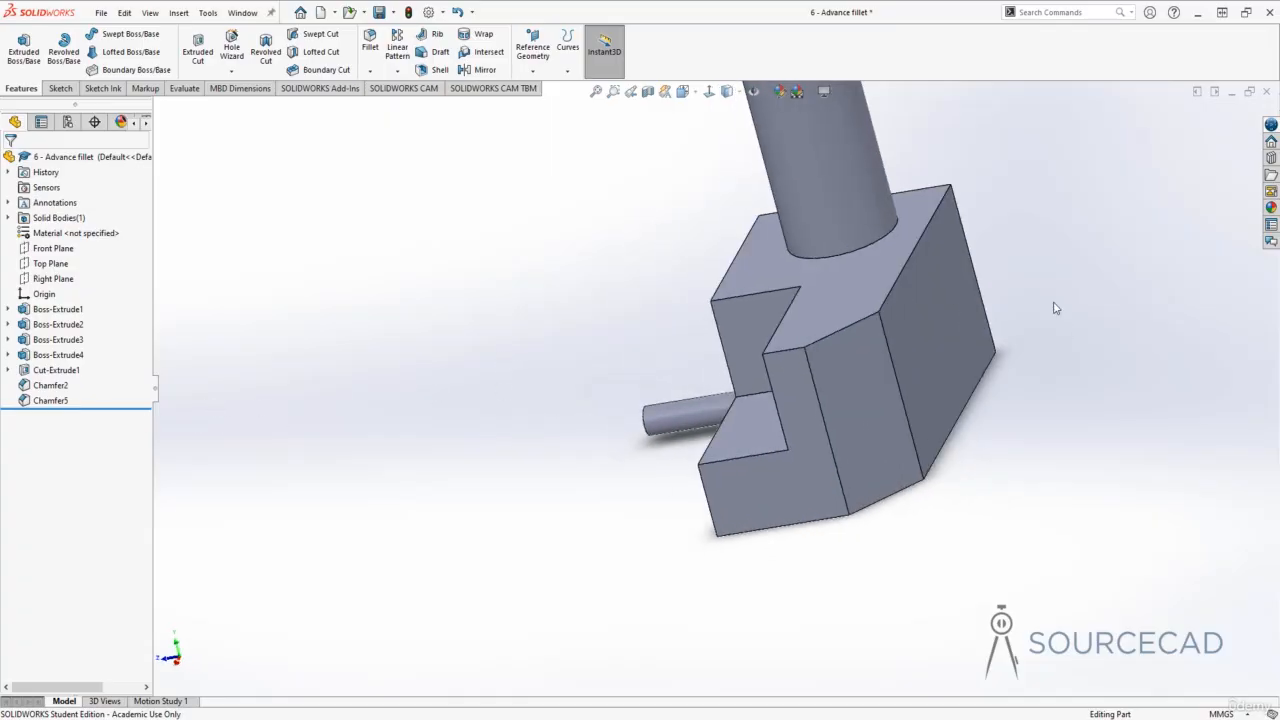
- Start a 10 mm fillet on the top edge of the raised block behind the pin
left_click(370, 42)
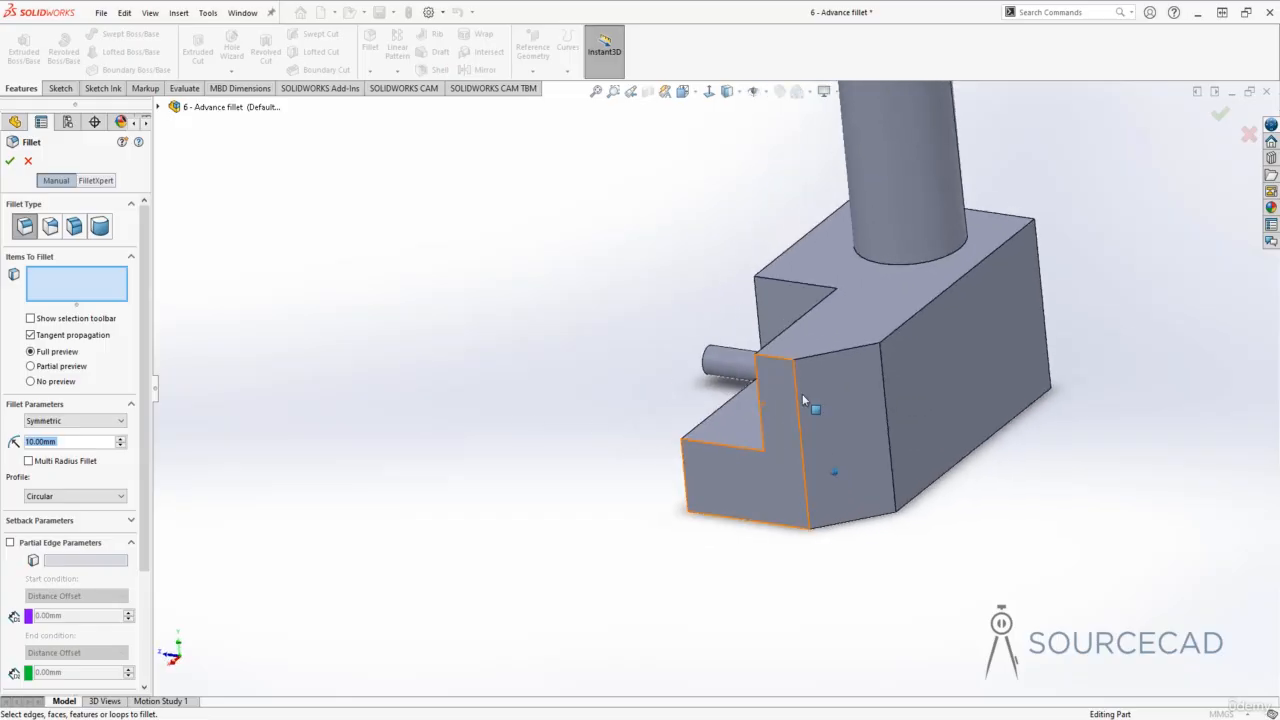
left_click(946, 318)
left_click(945, 318)
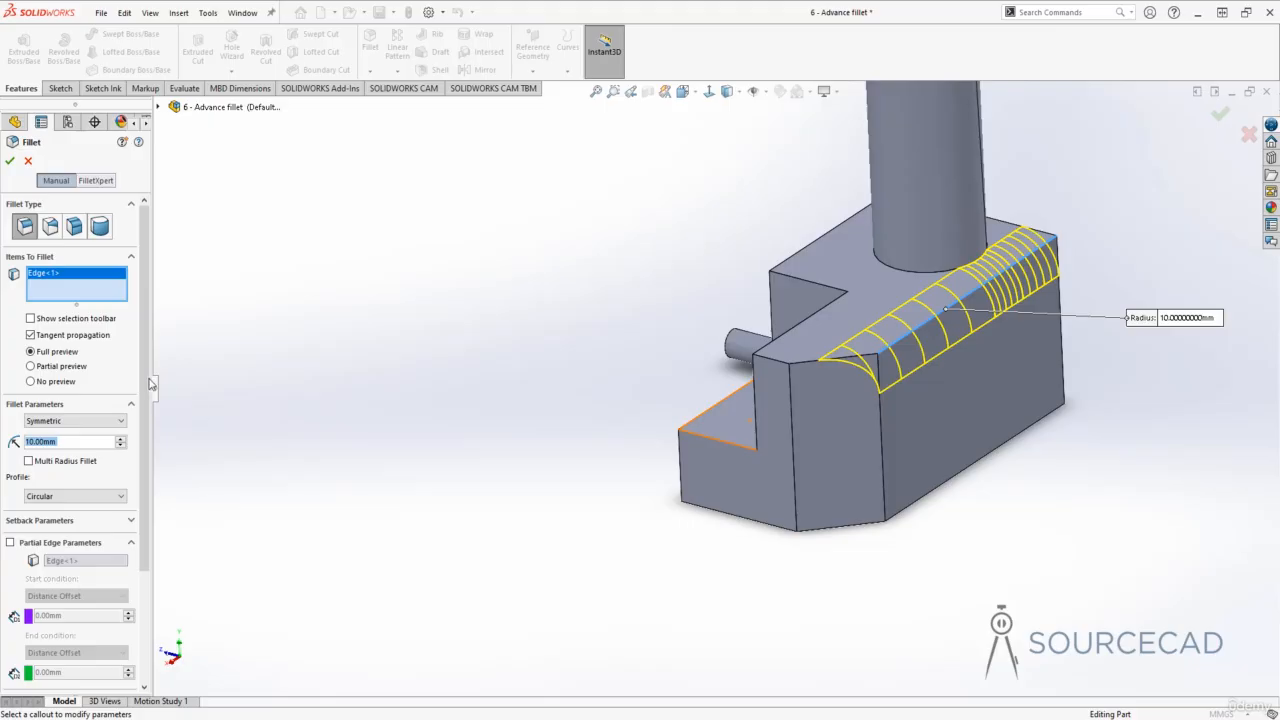
- Change the fillet method to Asymmetric, toggling once to Symmetric and back to compare
scroll(70, 360, "down", 3)
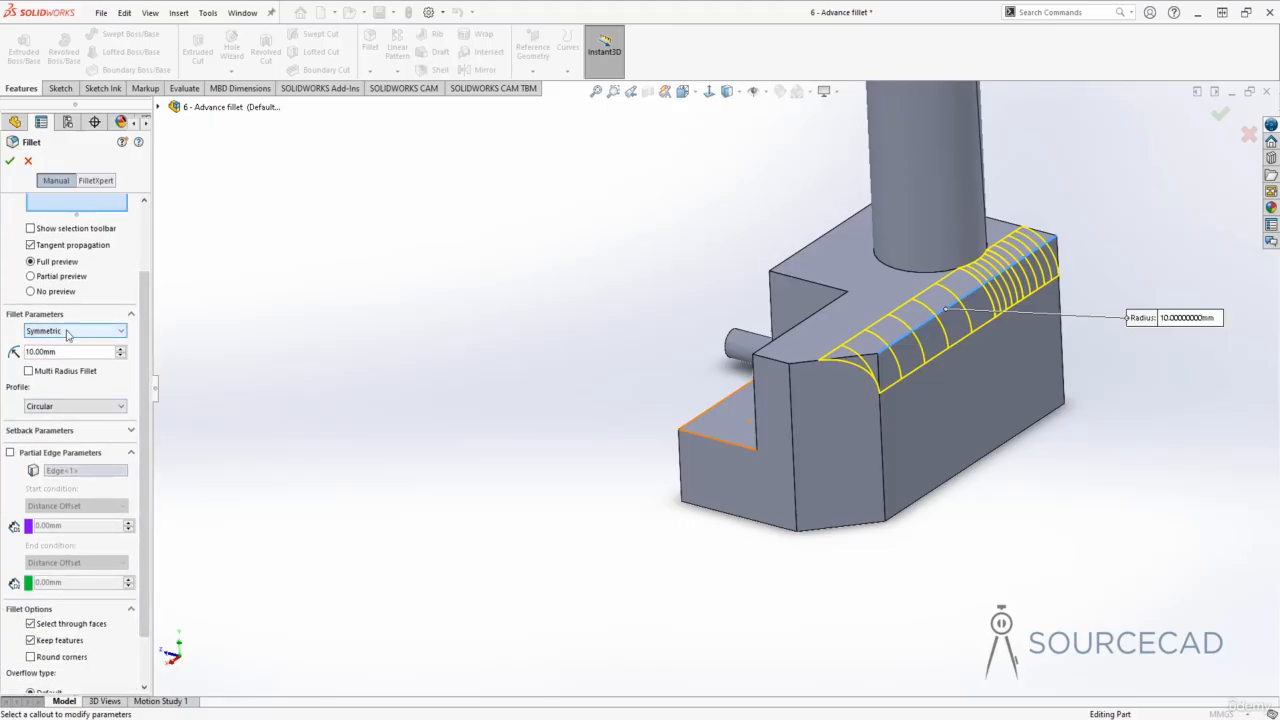
left_click(67, 332)
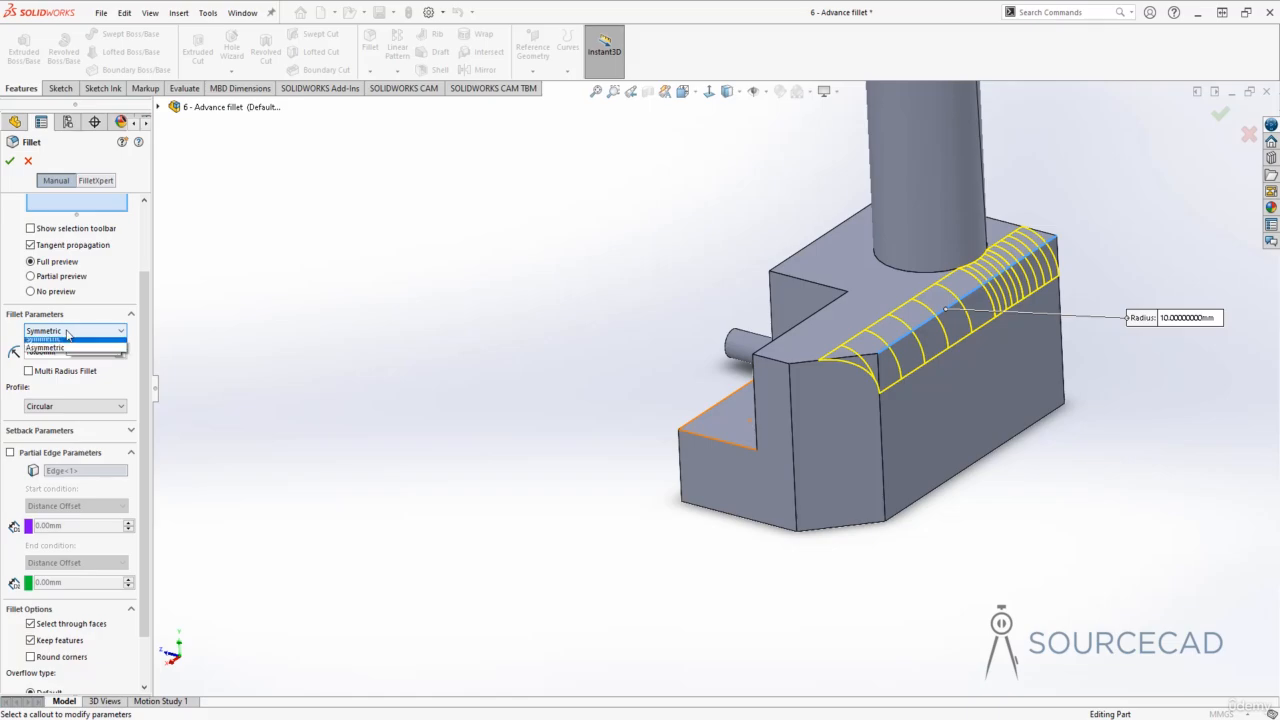
left_click(66, 353)
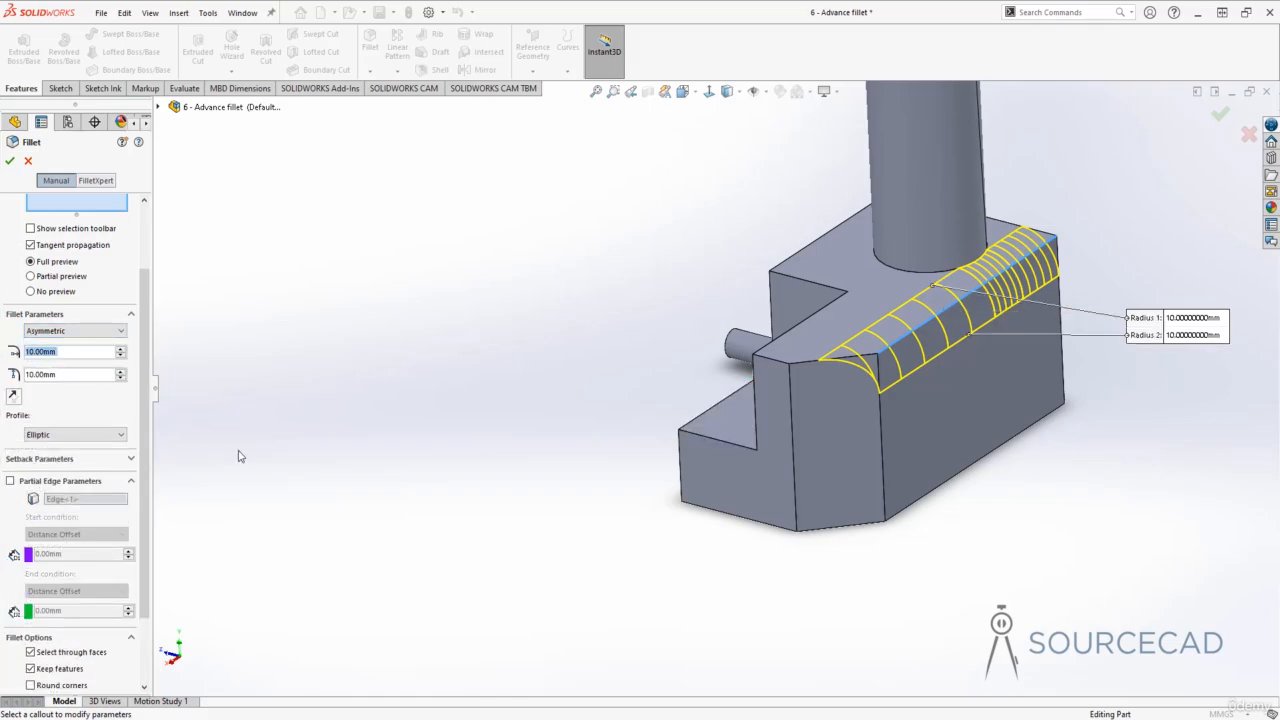
left_click(60, 331)
left_click(60, 341)
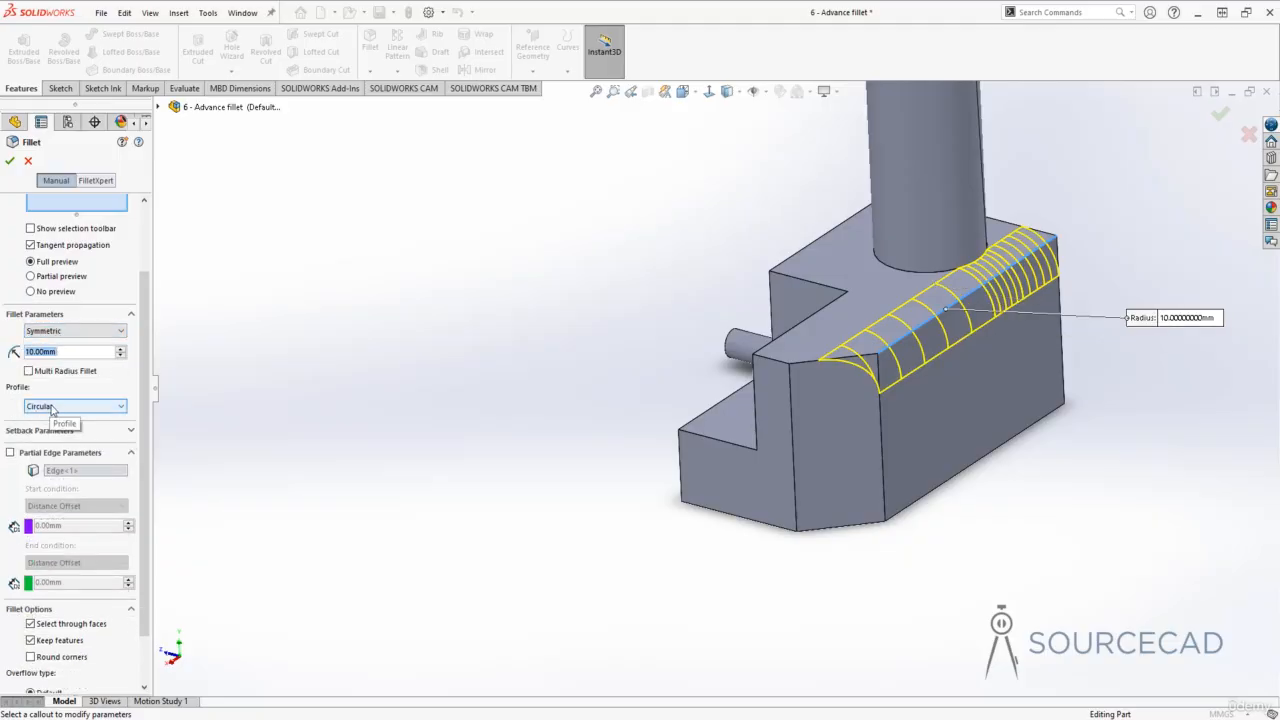
left_click(52, 333)
left_click(53, 351)
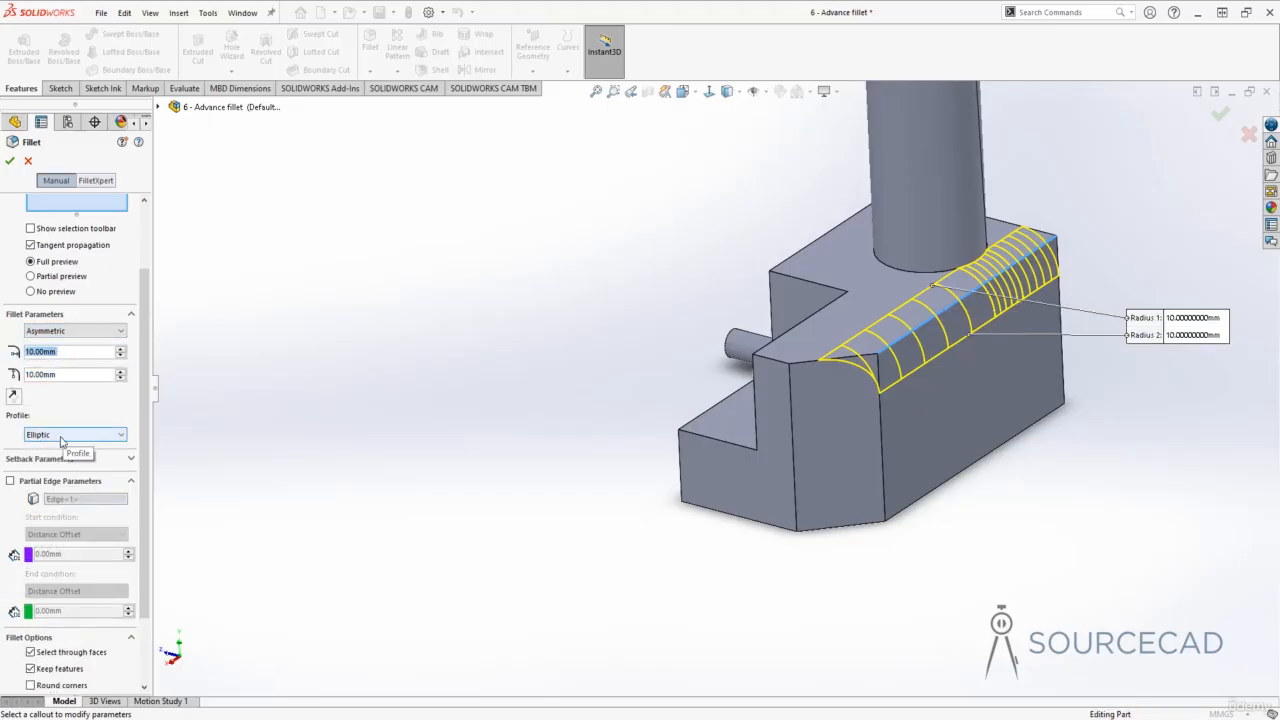
- Set the asymmetric radii to 8 mm and 12 mm, trying Conic Rho before choosing the Elliptic profile
left_click(61, 436)
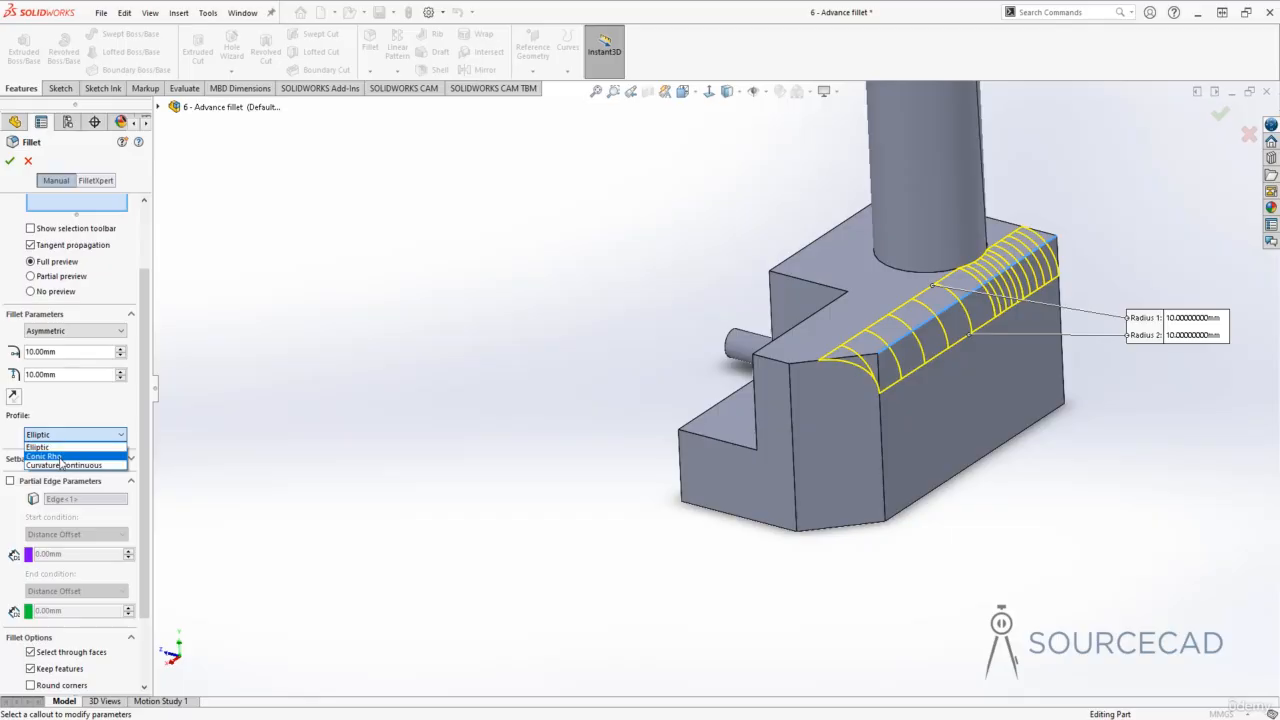
left_click(60, 457)
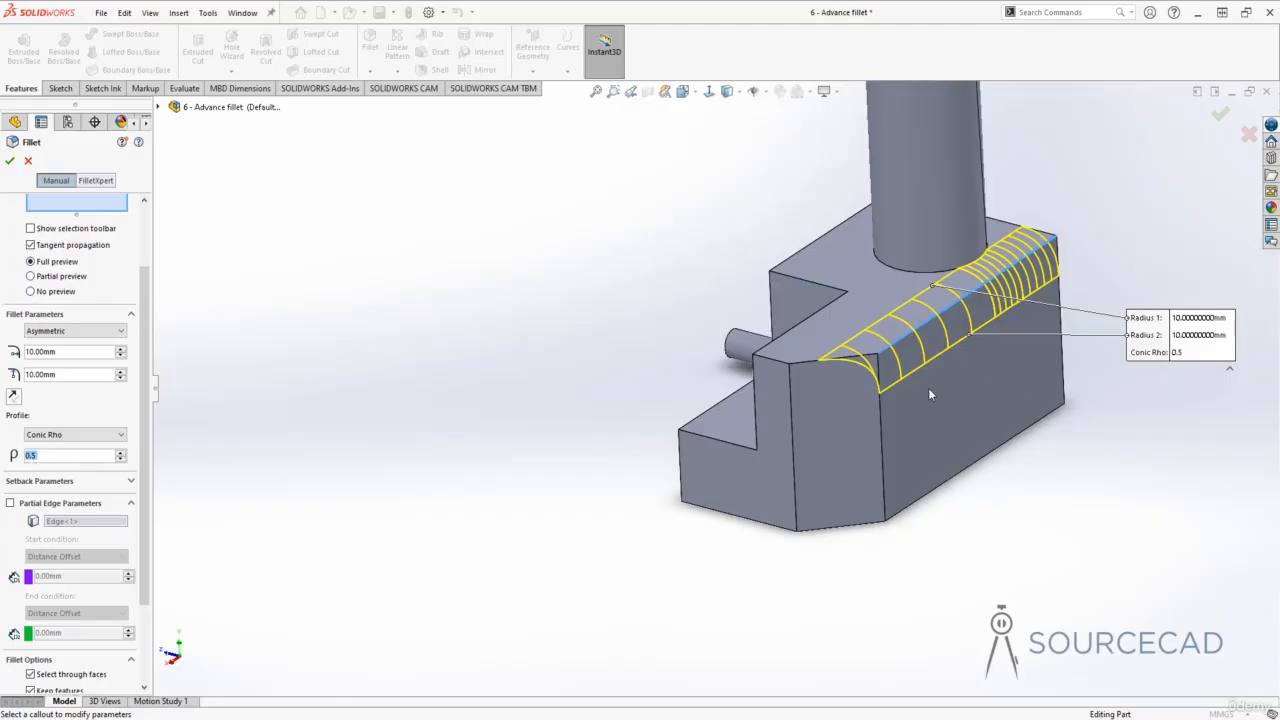
left_click(120, 372)
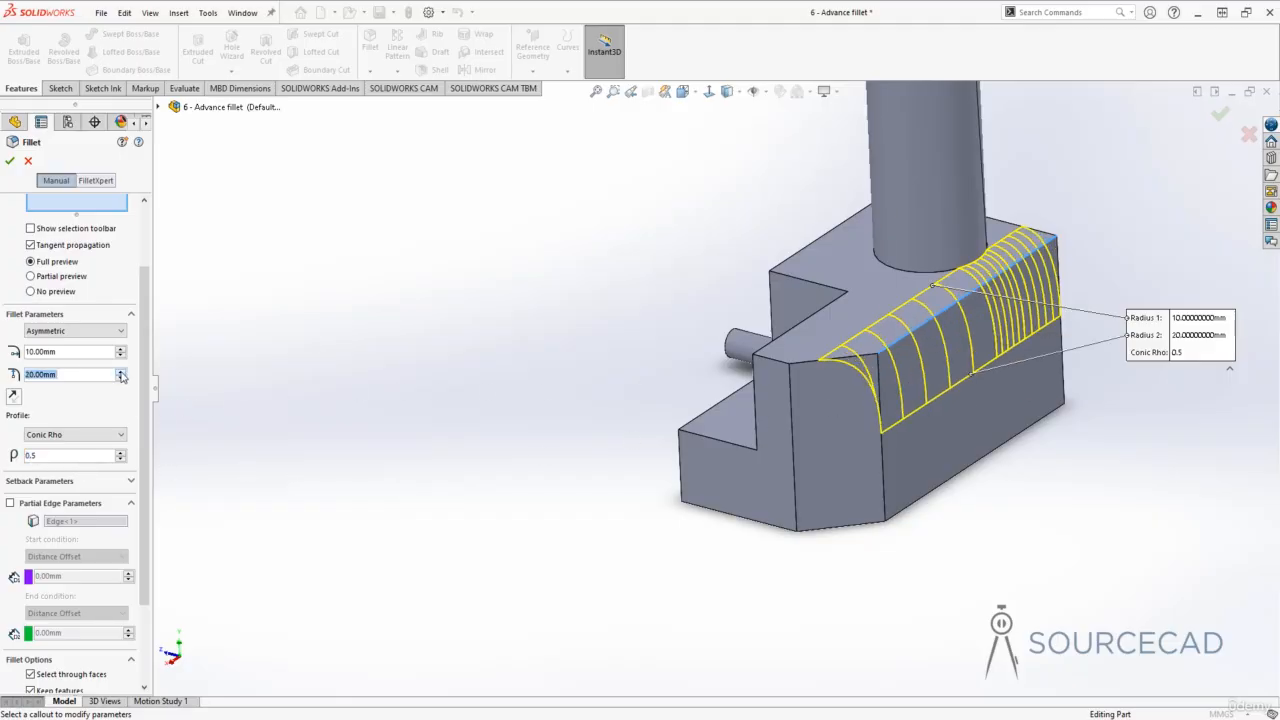
type("12")
left_click(71, 353)
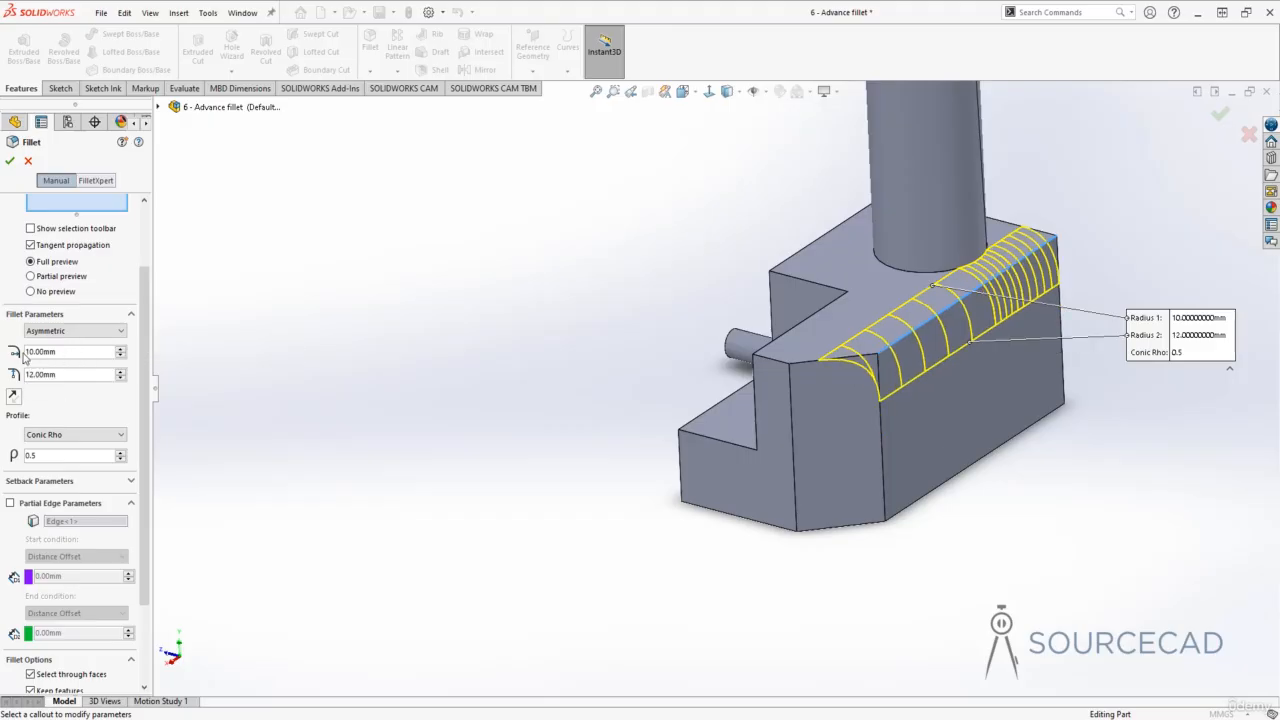
left_click_drag(71, 351, 24, 352)
type("8")
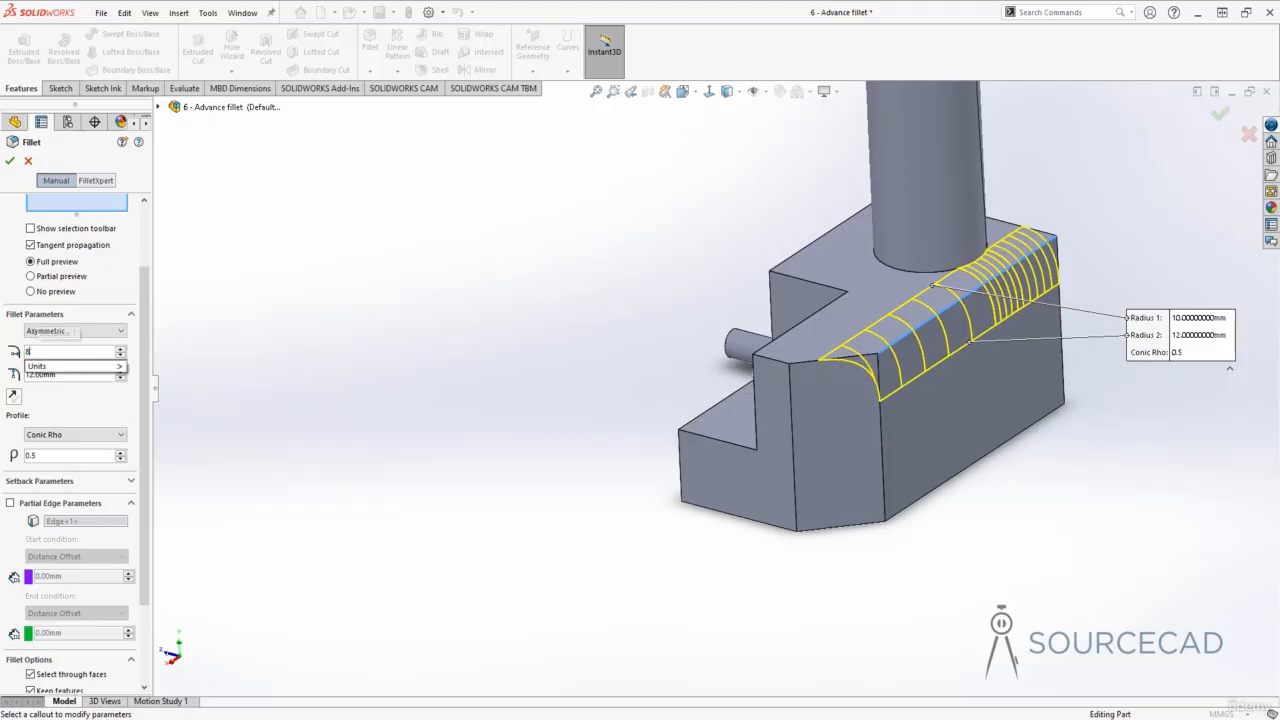
key("Tab")
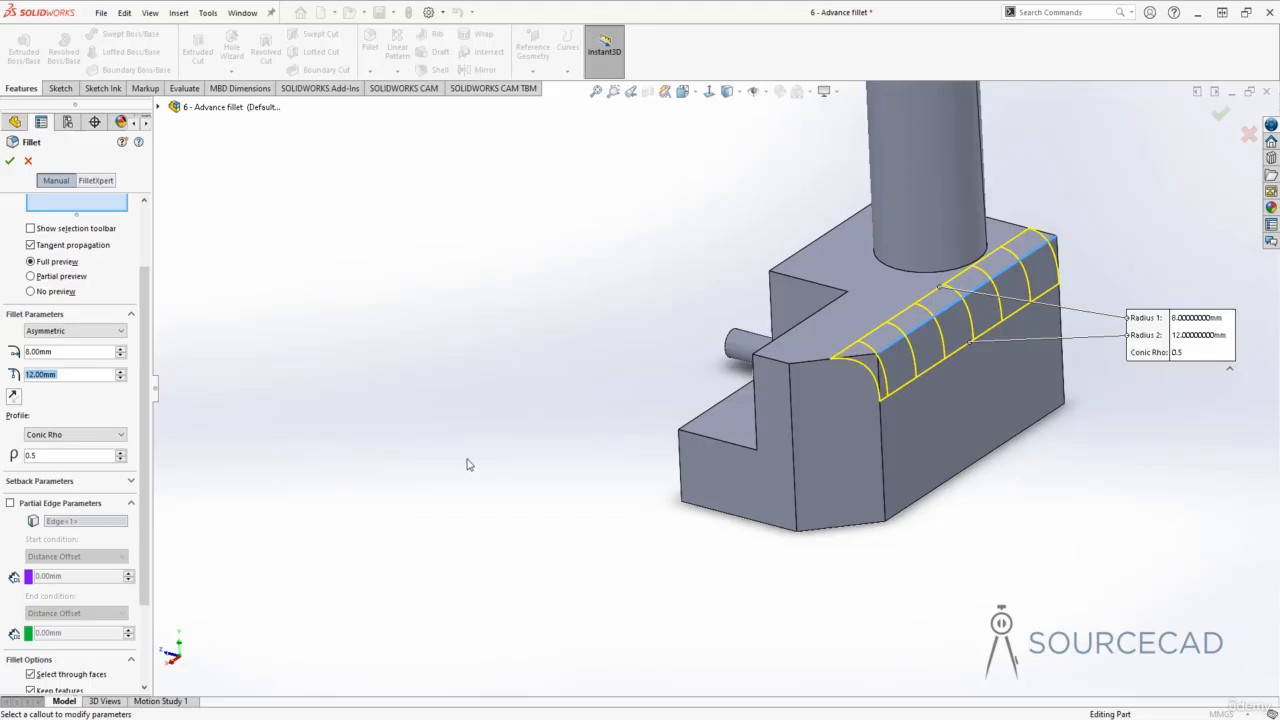
left_click(74, 436)
left_click(50, 447)
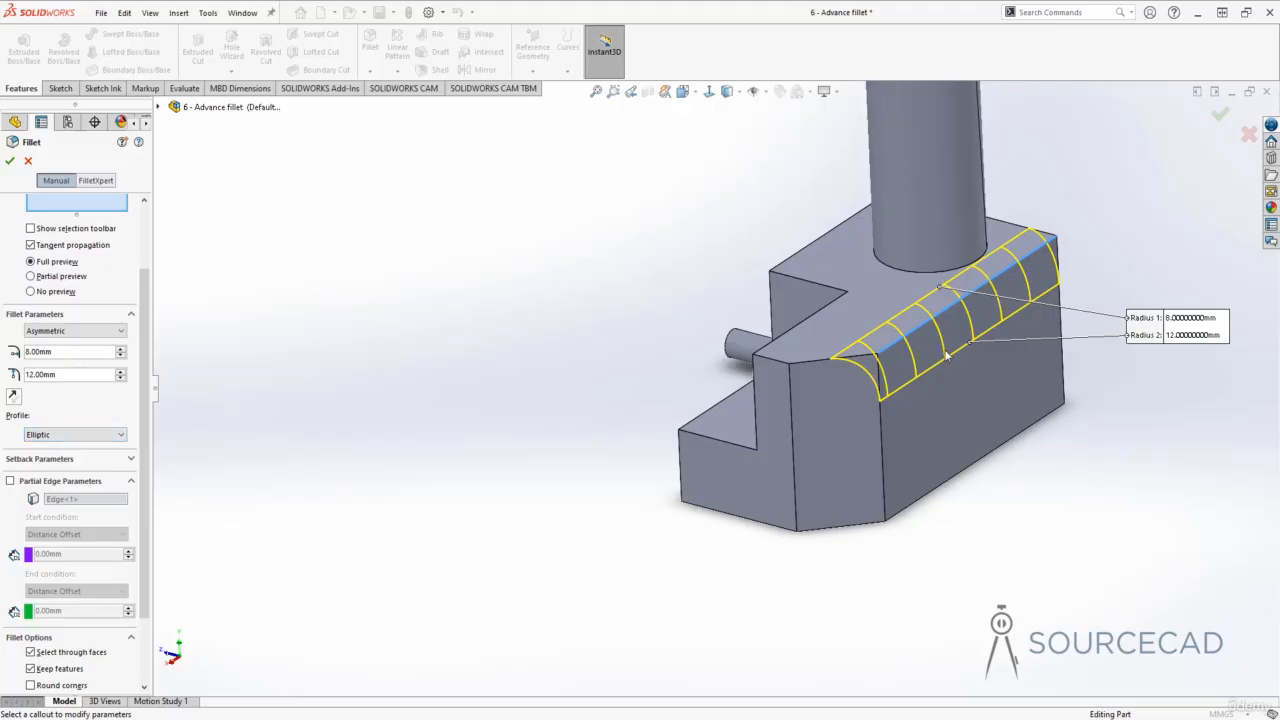
- Flip the asymmetric fillet direction and flip it back again
middle_click_drag(944, 352, 942, 302)
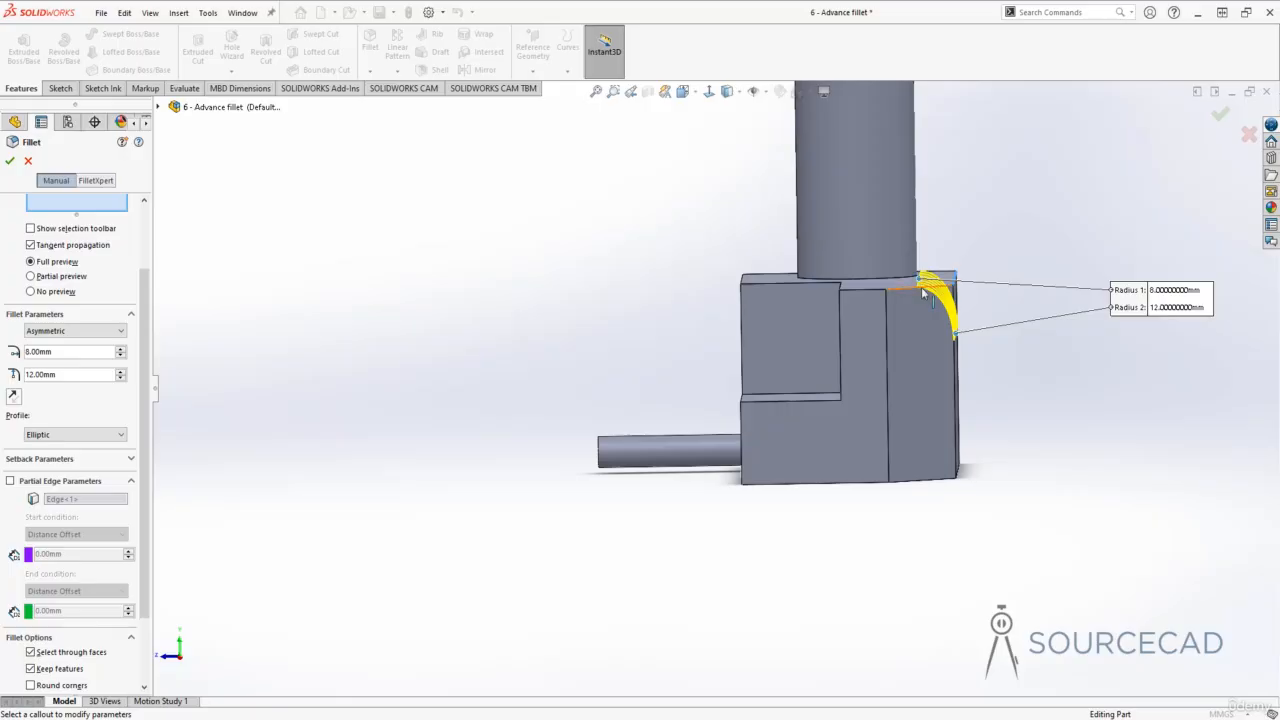
left_click(14, 397)
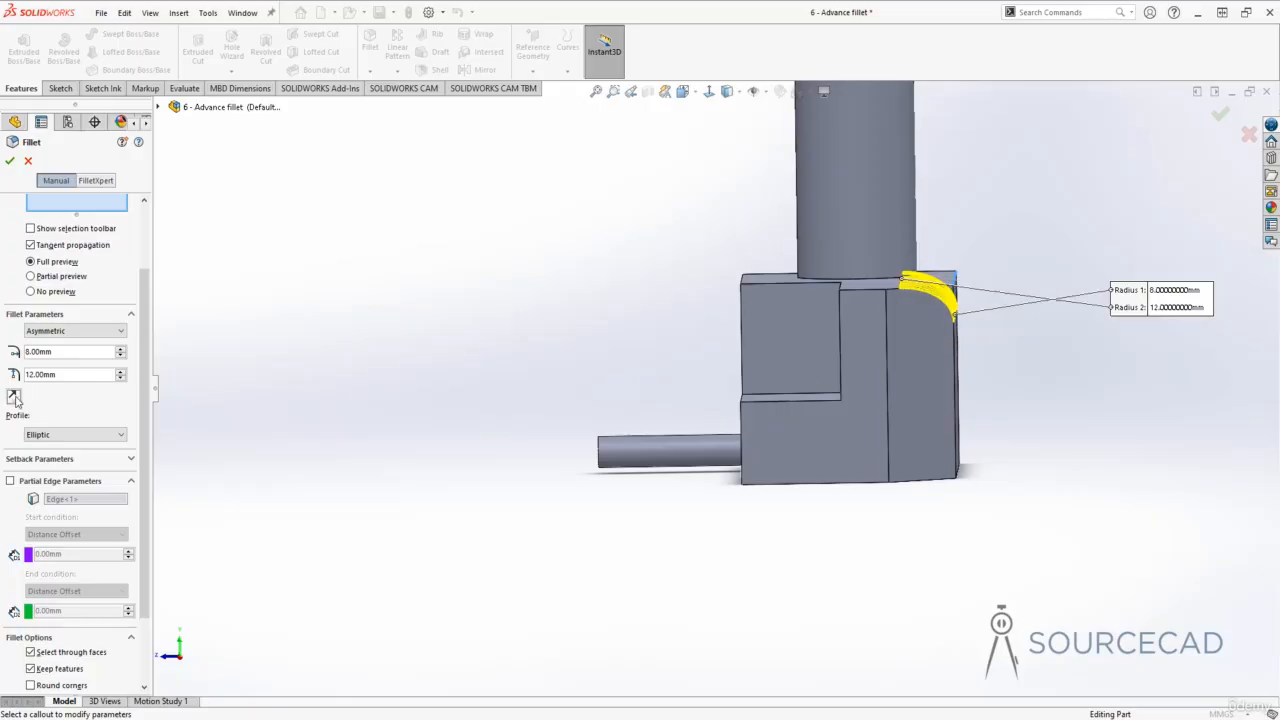
left_click(14, 397)
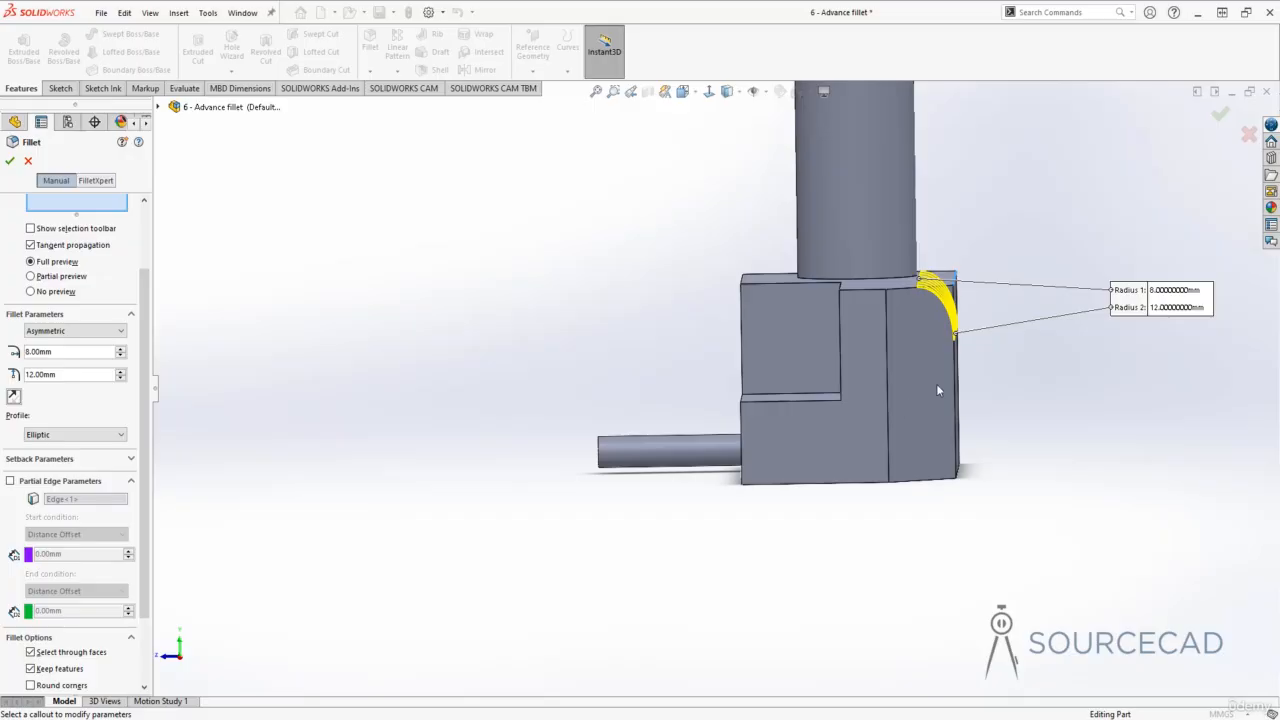
- Apply the asymmetric elliptic fillet to the top edge of the raised block
middle_click_drag(938, 391, 296, 376)
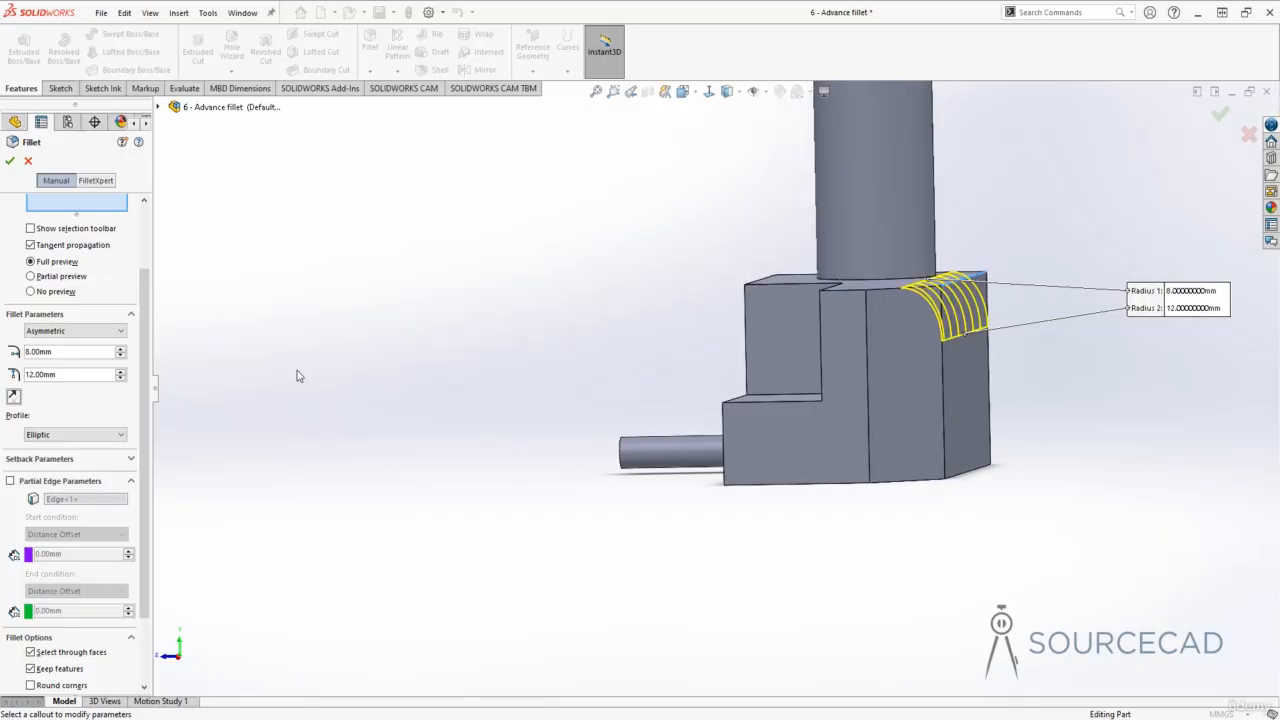
left_click(9, 160)
middle_click_drag(520, 325, 517, 328)
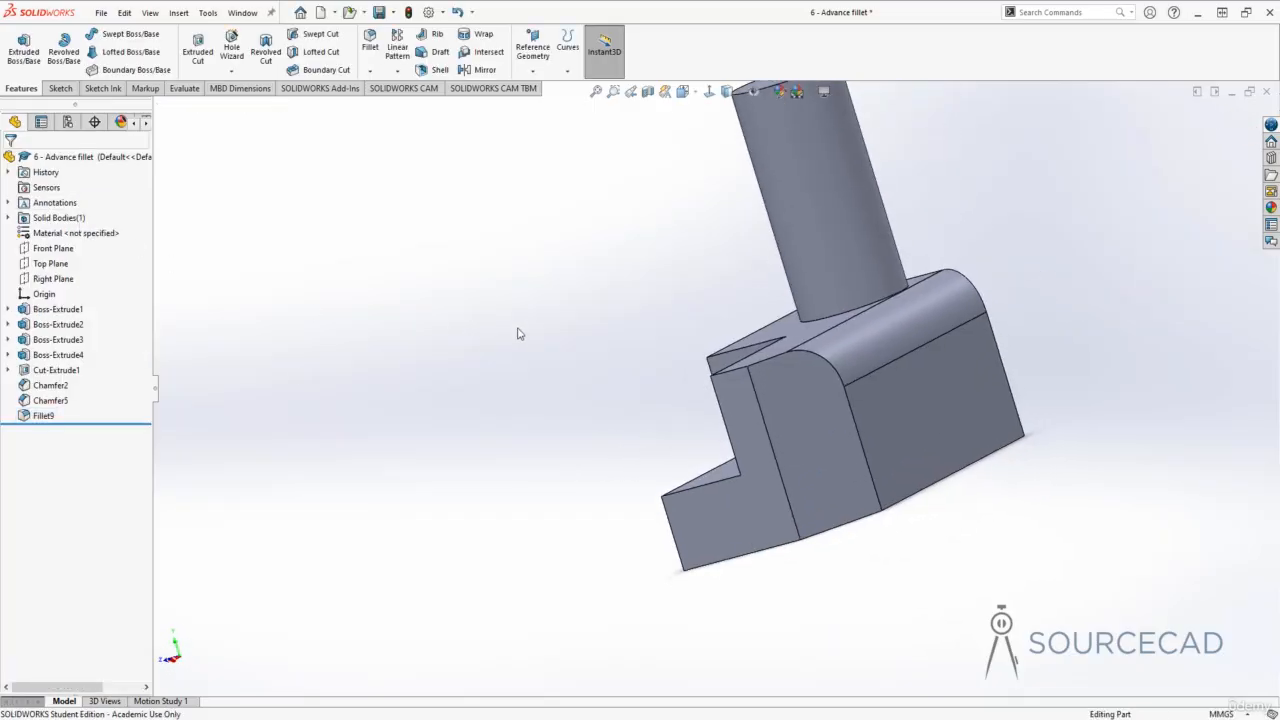